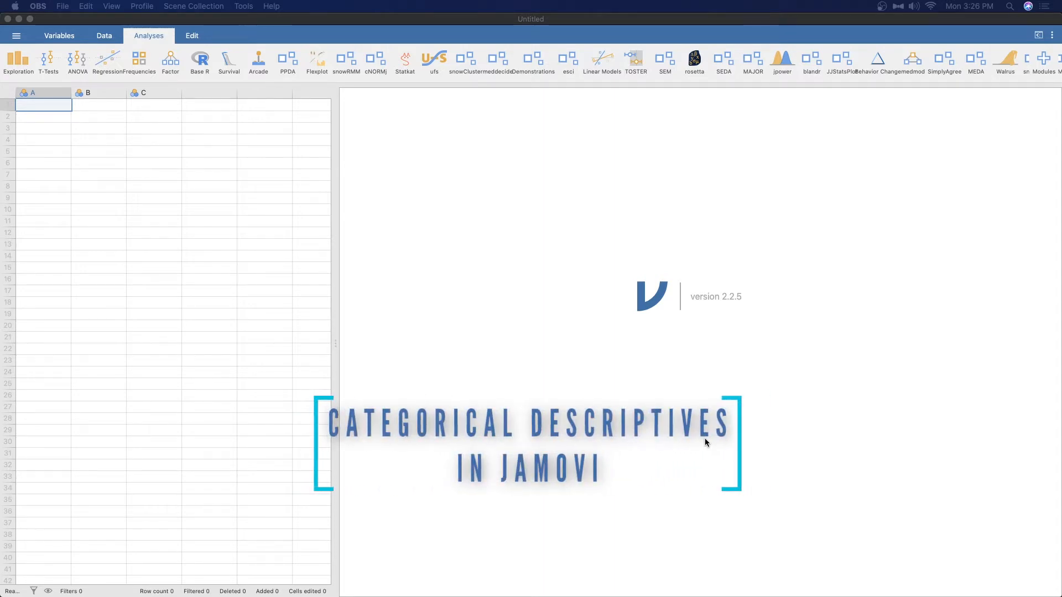
left_click(541, 414)
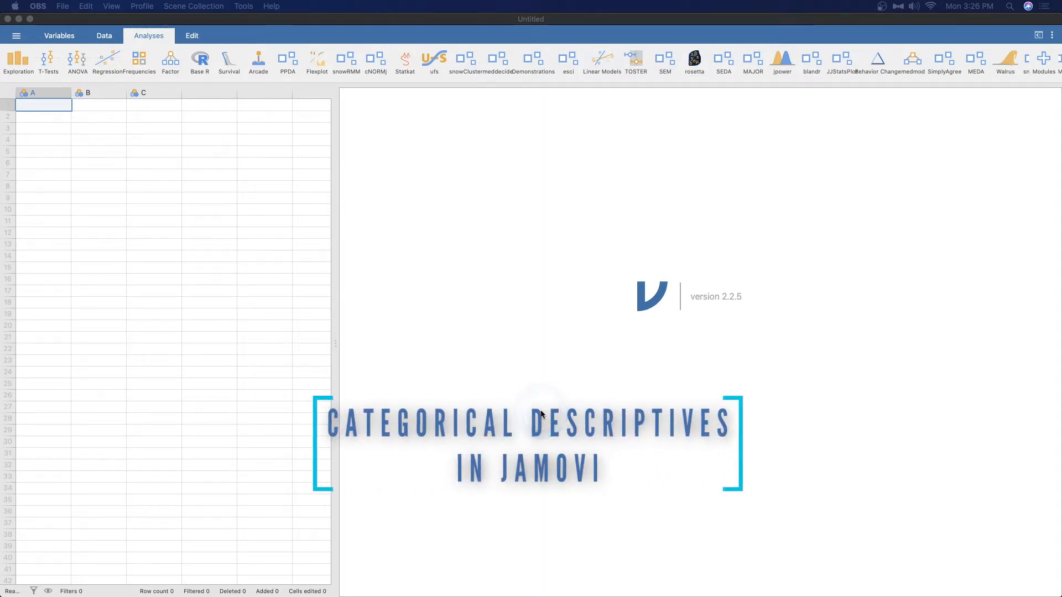
left_click(21, 63)
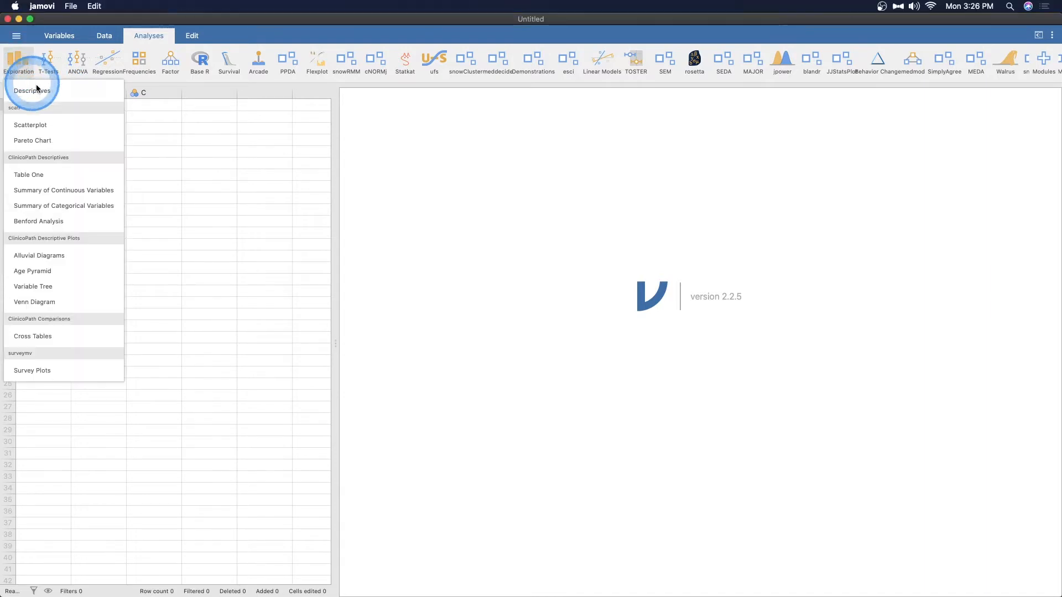
left_click(31, 92)
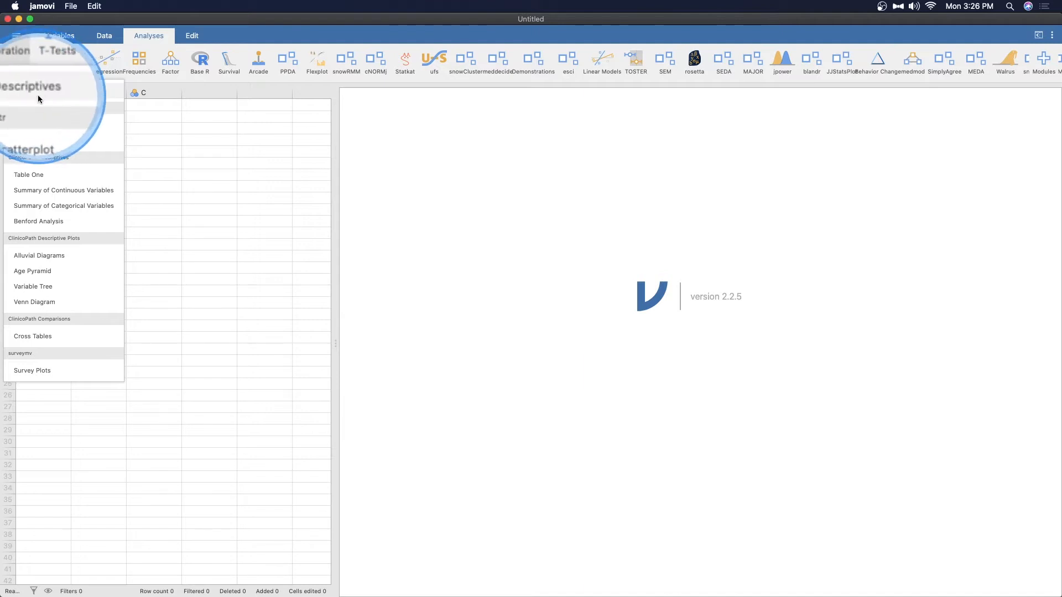
left_click(696, 343)
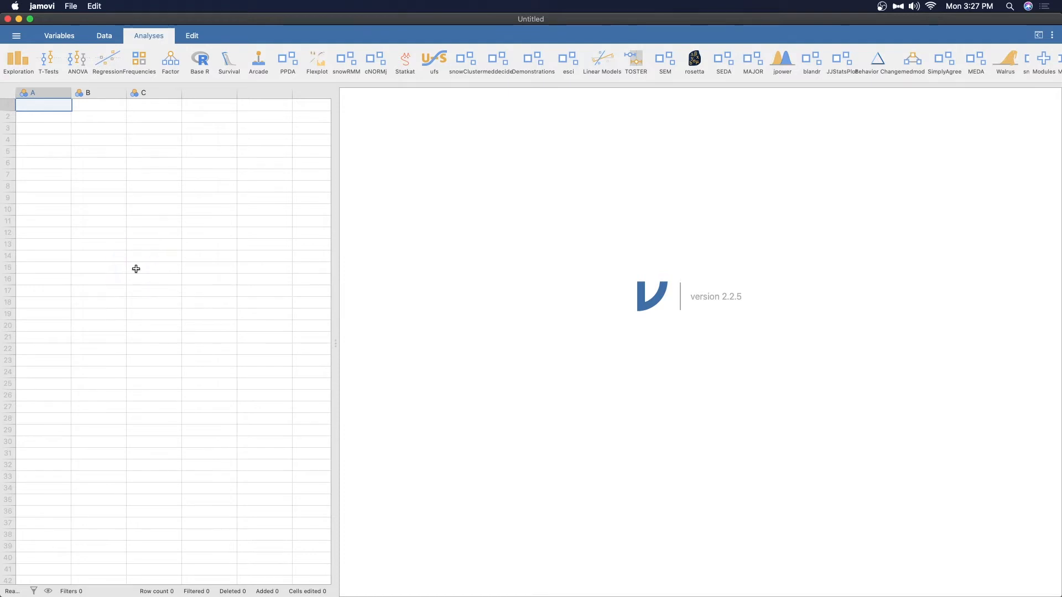
- Open the booksales data set from the Data Library's "learning statistics with jamovi" folder and widen the Stock.Levels column
left_click(16, 37)
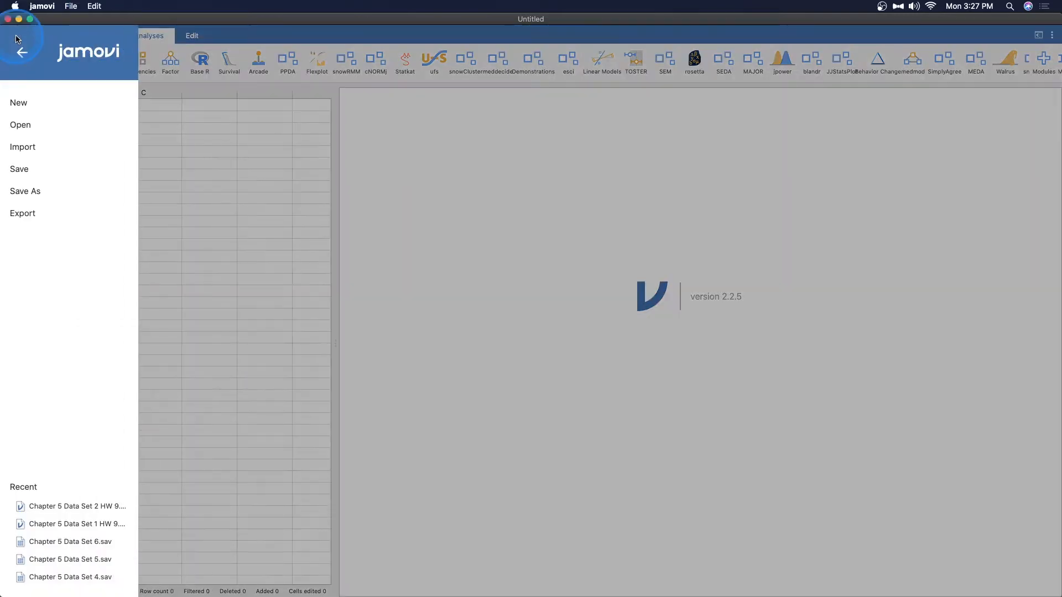
left_click(31, 125)
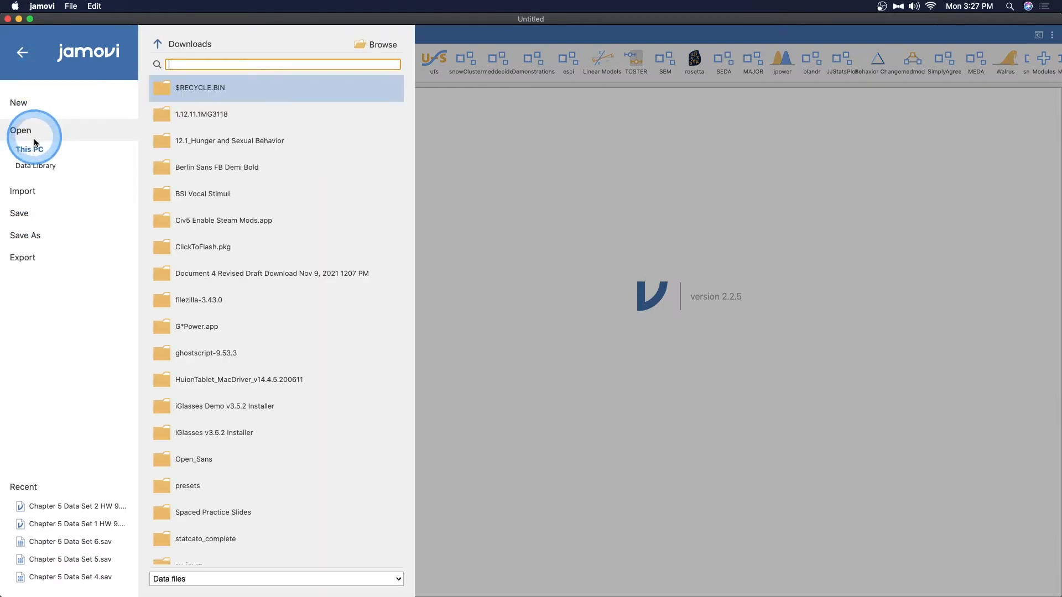
left_click(32, 166)
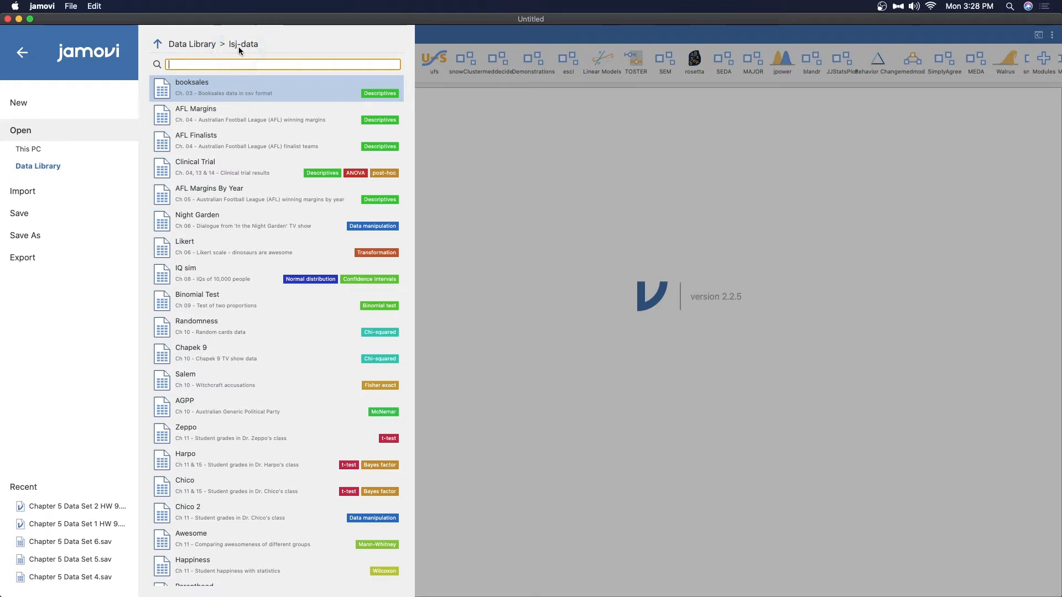
left_click(158, 45)
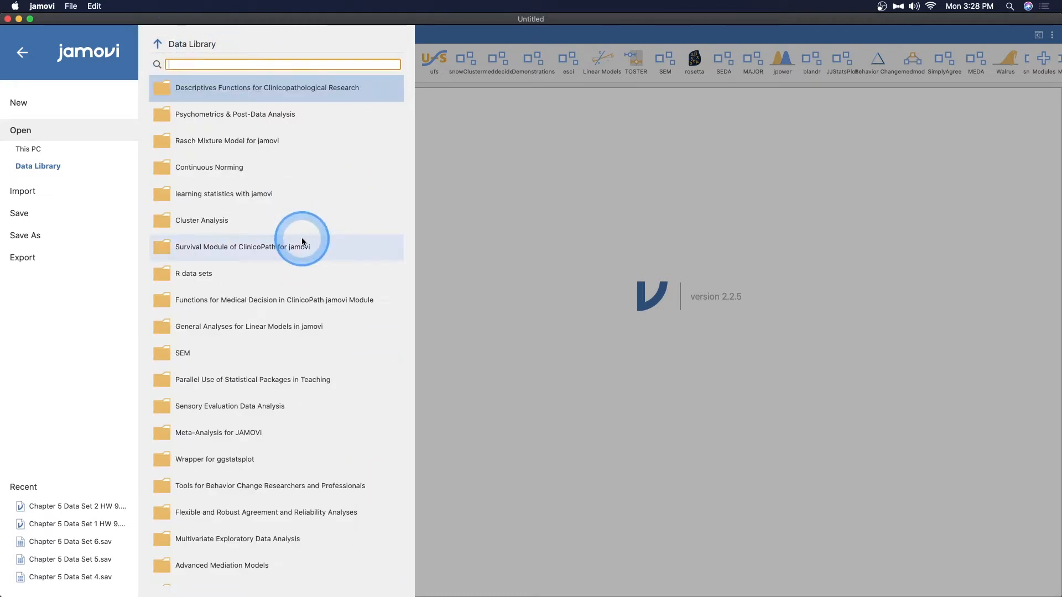
scroll(299, 246, "down", 7)
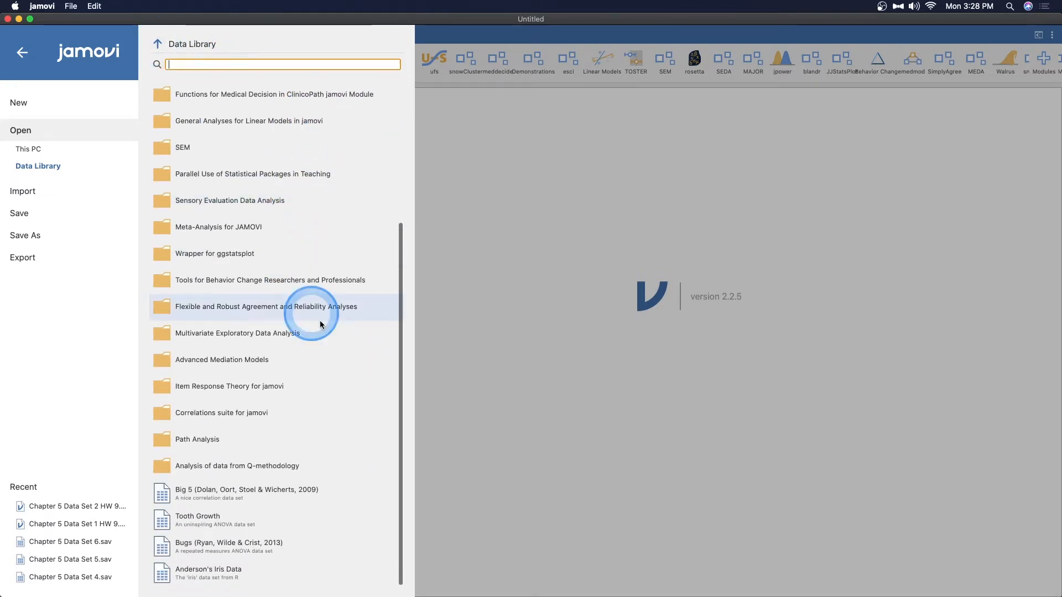
scroll(302, 361, "up", 4)
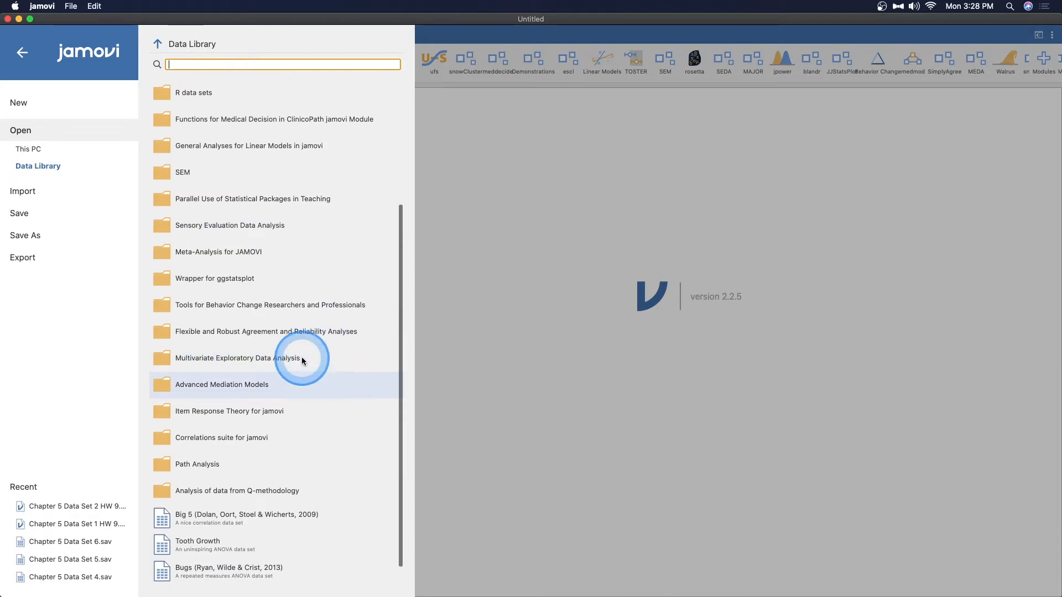
scroll(302, 361, "up", 4)
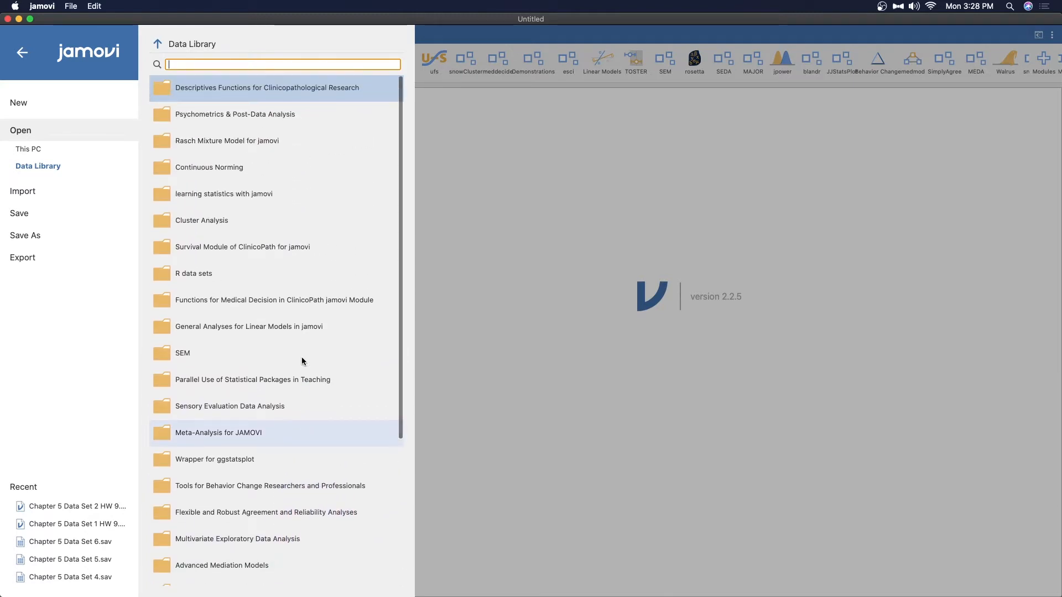
left_click(240, 195)
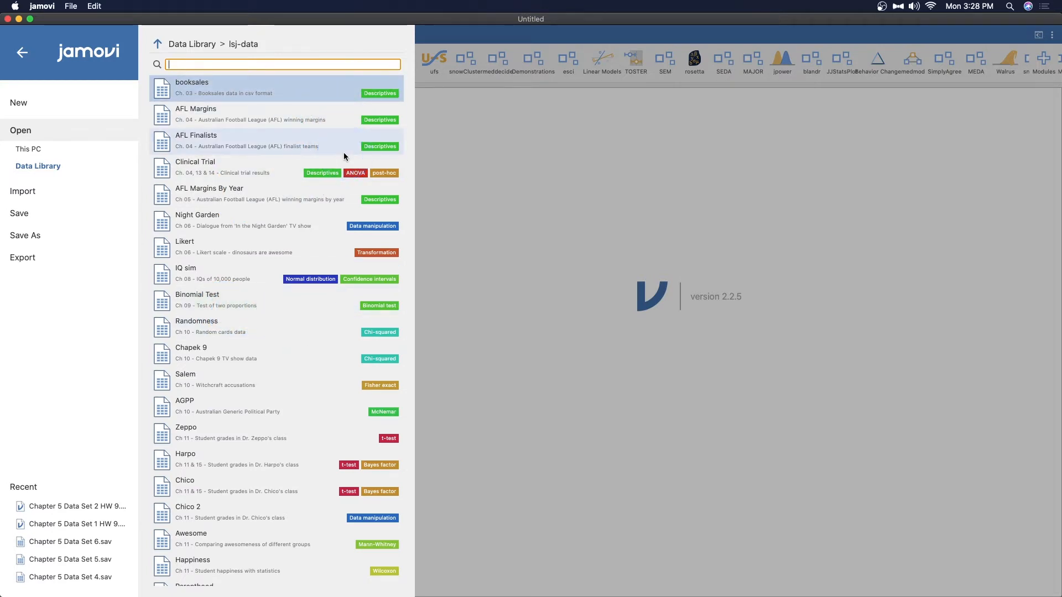
left_click(256, 87)
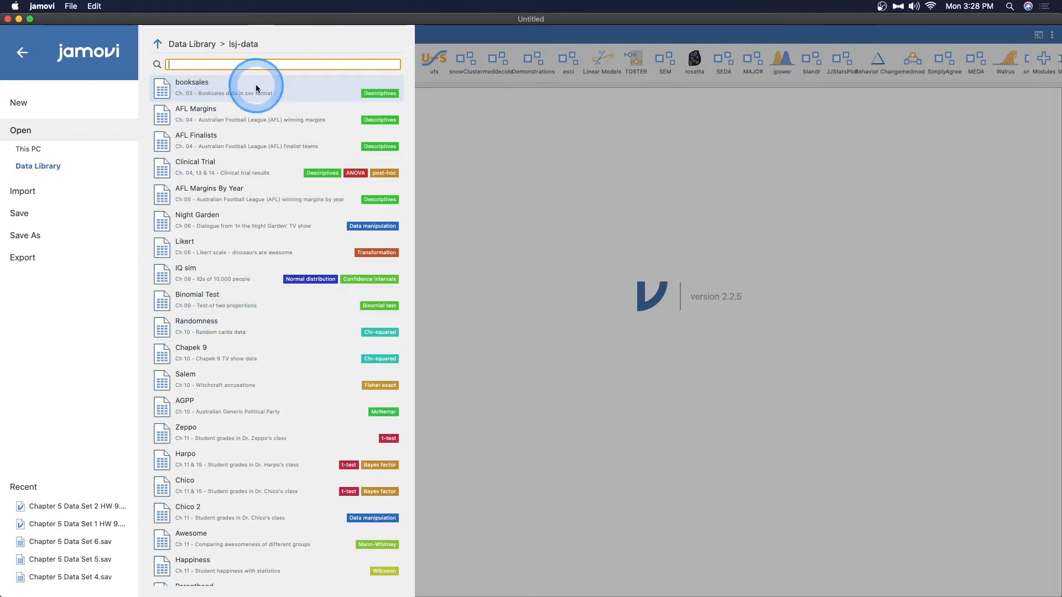
left_click(251, 88)
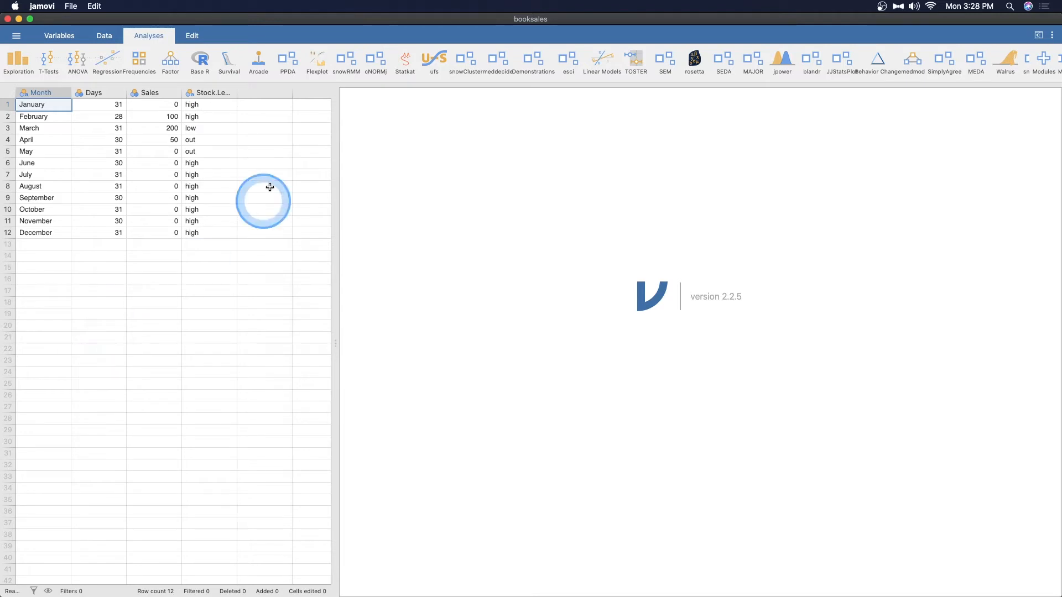
left_click_drag(237, 95, 275, 94)
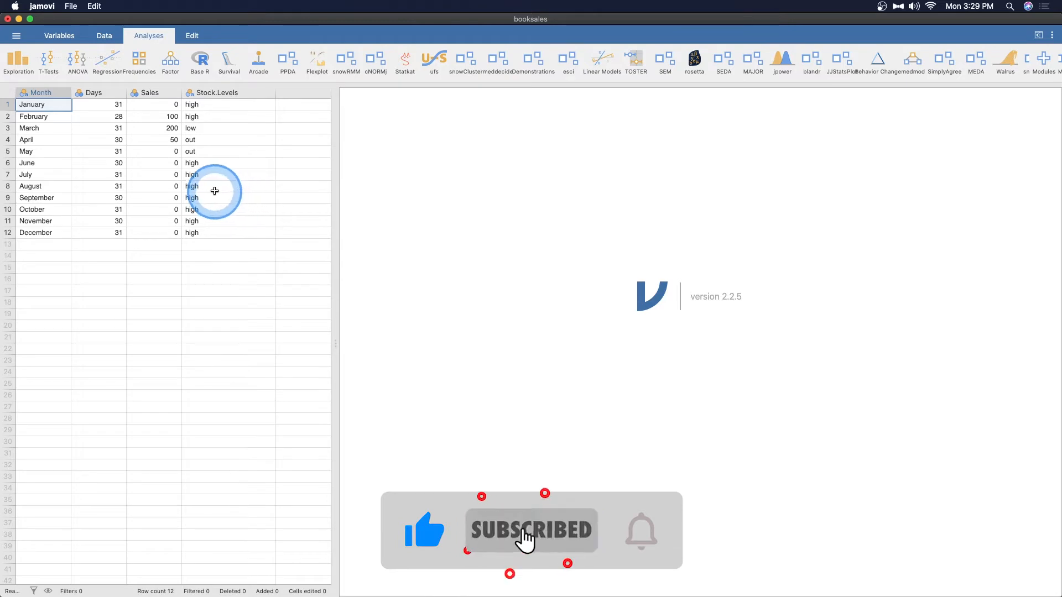
- Run a Descriptives analysis with Stock.Levels as its variable, and close the analysis options
left_click(18, 61)
left_click(28, 93)
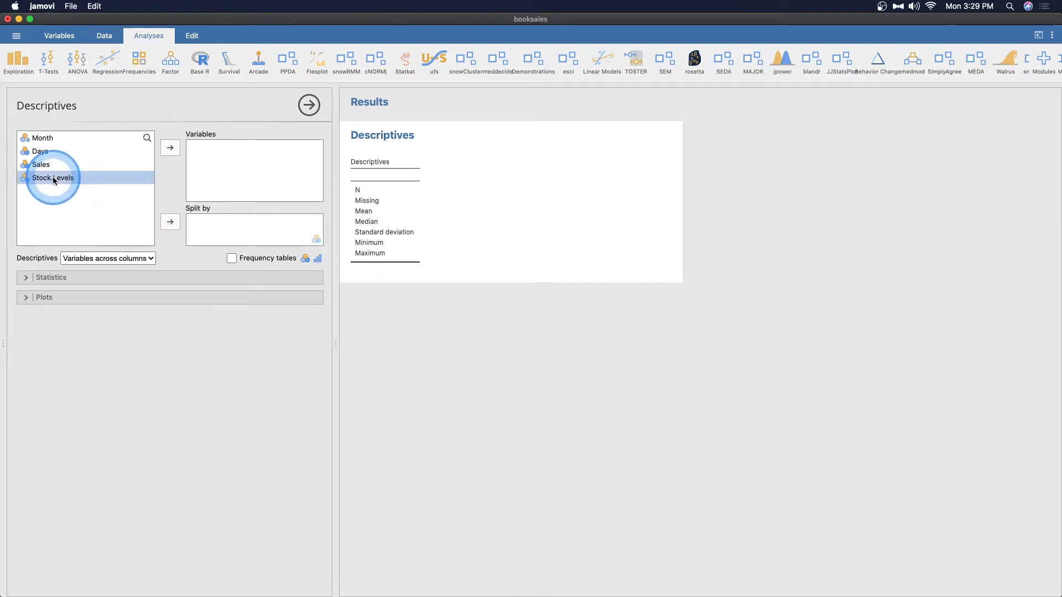
left_click(171, 150)
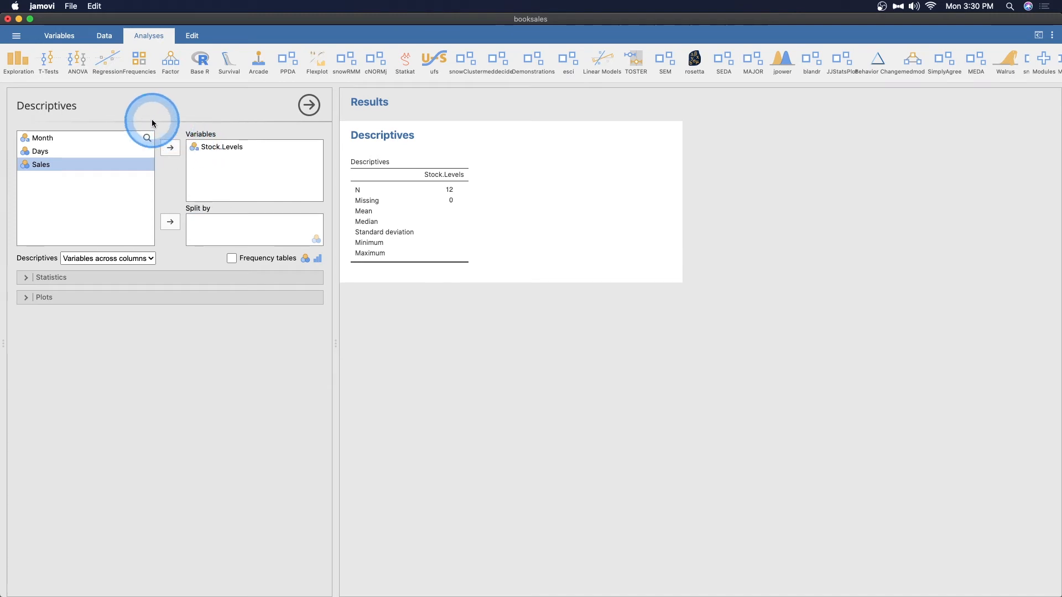
left_click(307, 110)
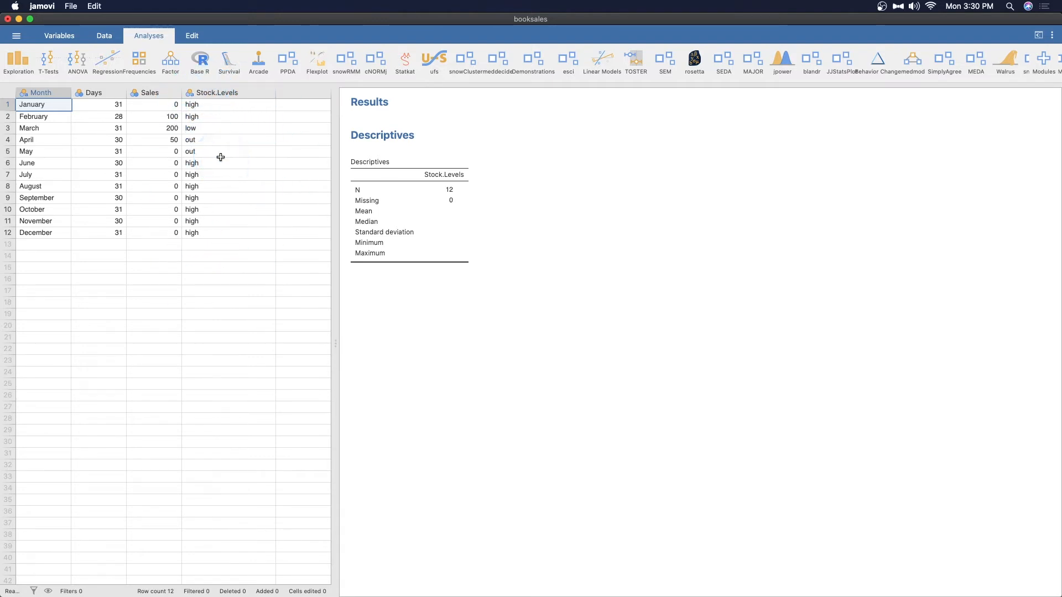
- Inspect the Stock.Levels variable's setup, including its levels and the available data types
double_click(214, 92)
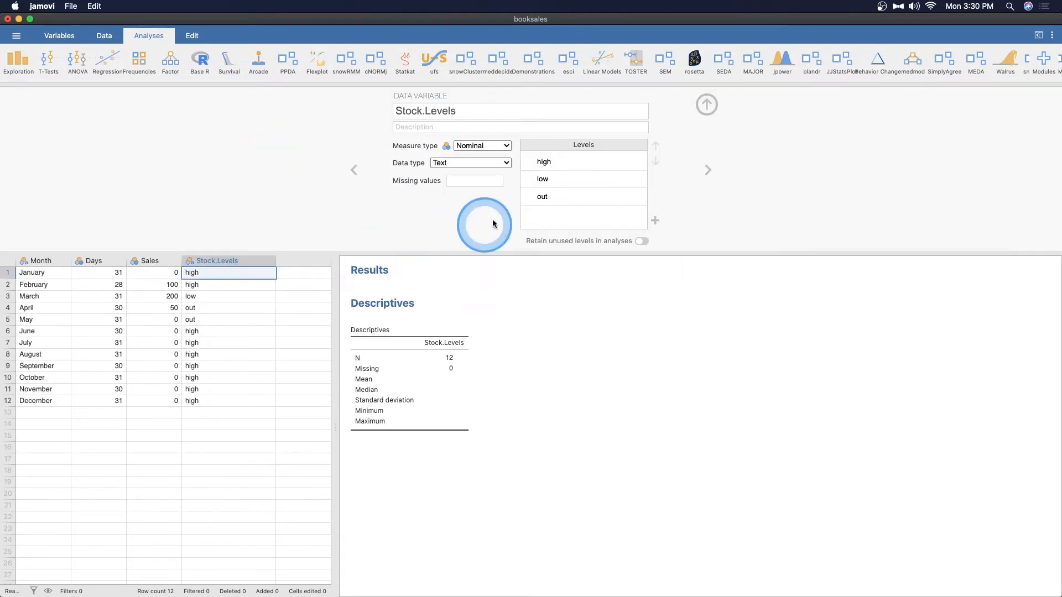
left_click(455, 163)
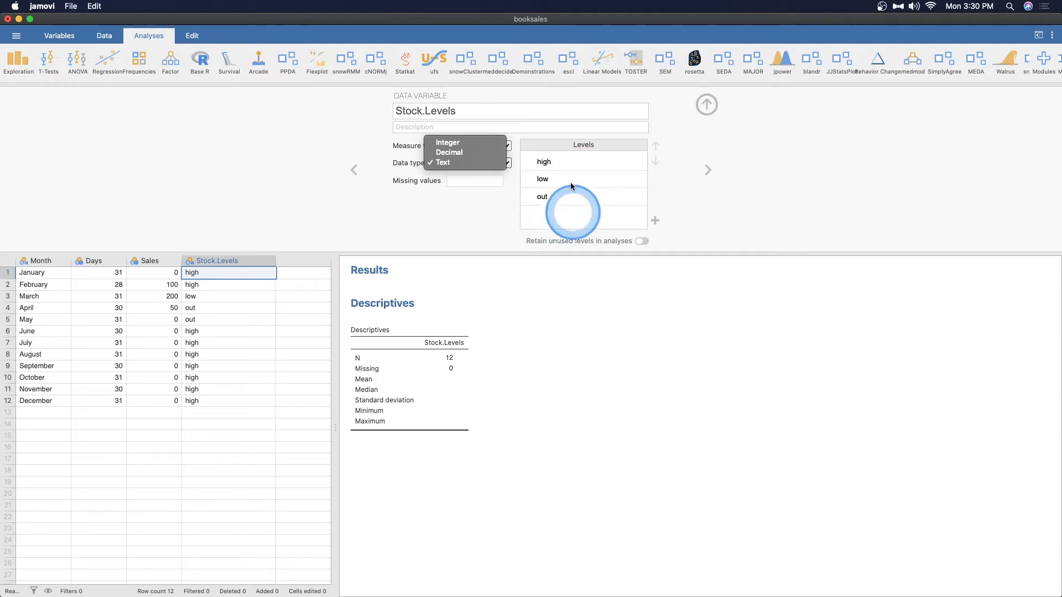
left_click(436, 219)
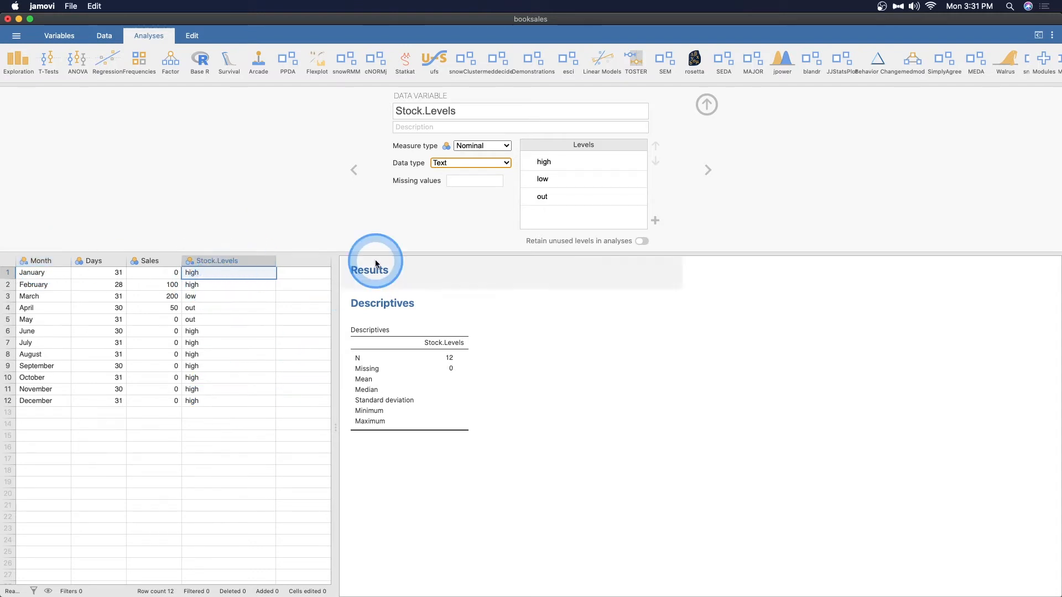
left_click(706, 104)
- Add frequency tables, a bar plot, and the box plot, violin, jittered data and mean options to the Stock.Levels Descriptives analysis
left_click(413, 133)
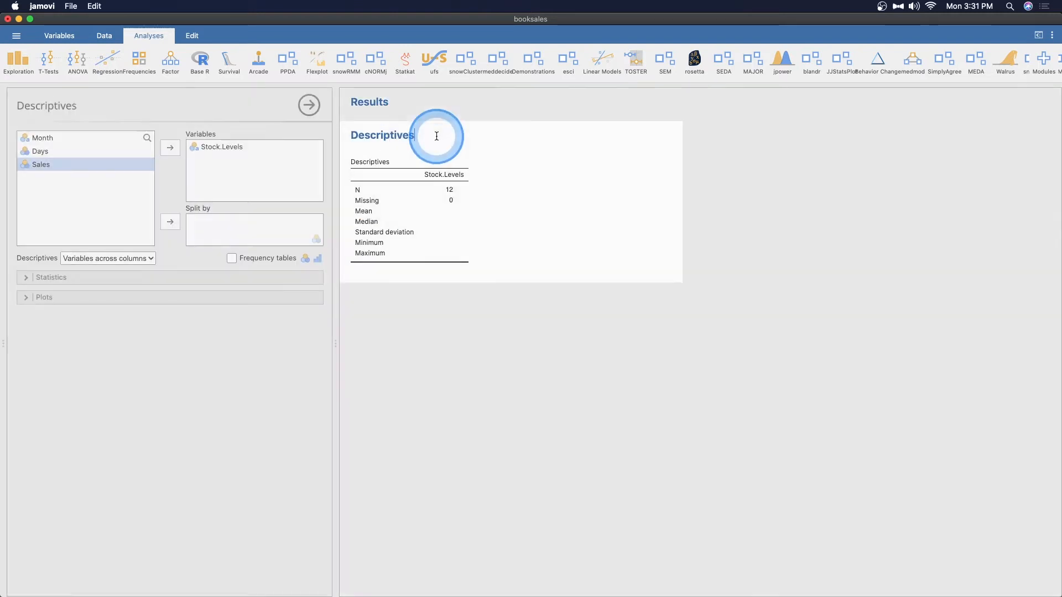
left_click(287, 365)
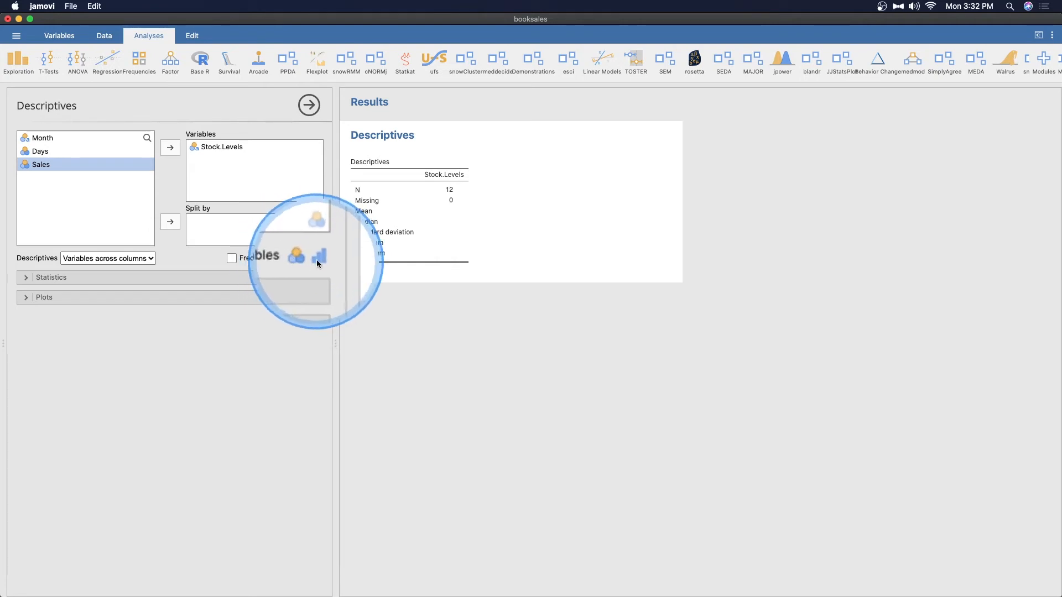
left_click(232, 258)
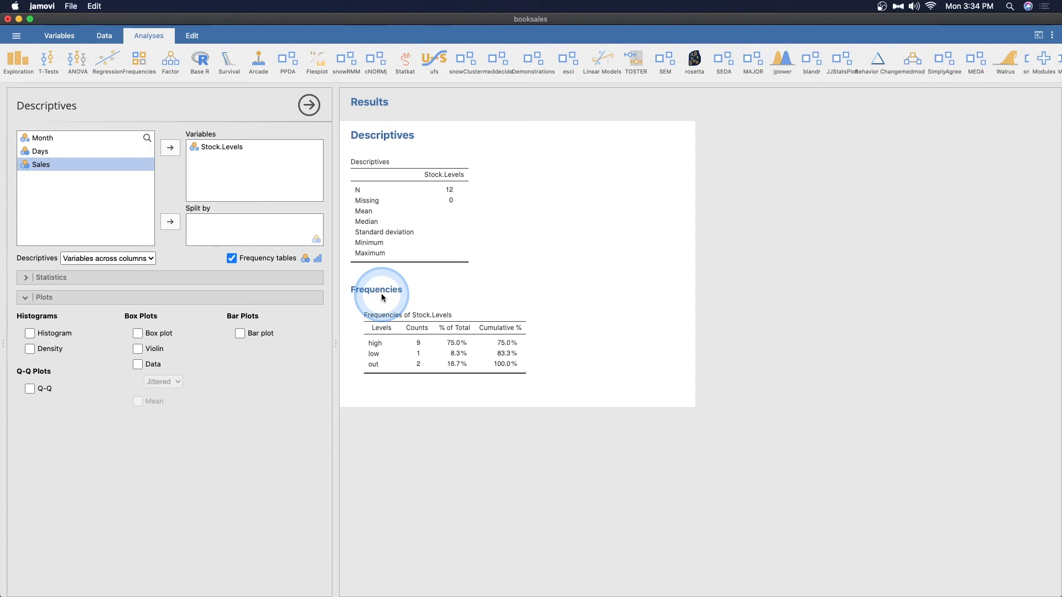
left_click(240, 333)
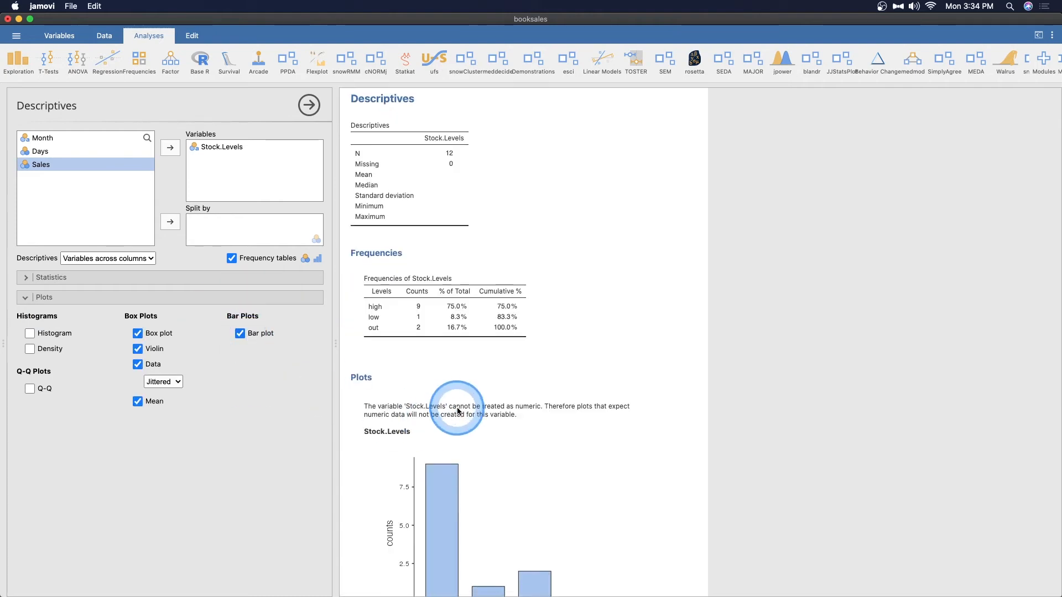
scroll(456, 411, "down", 3)
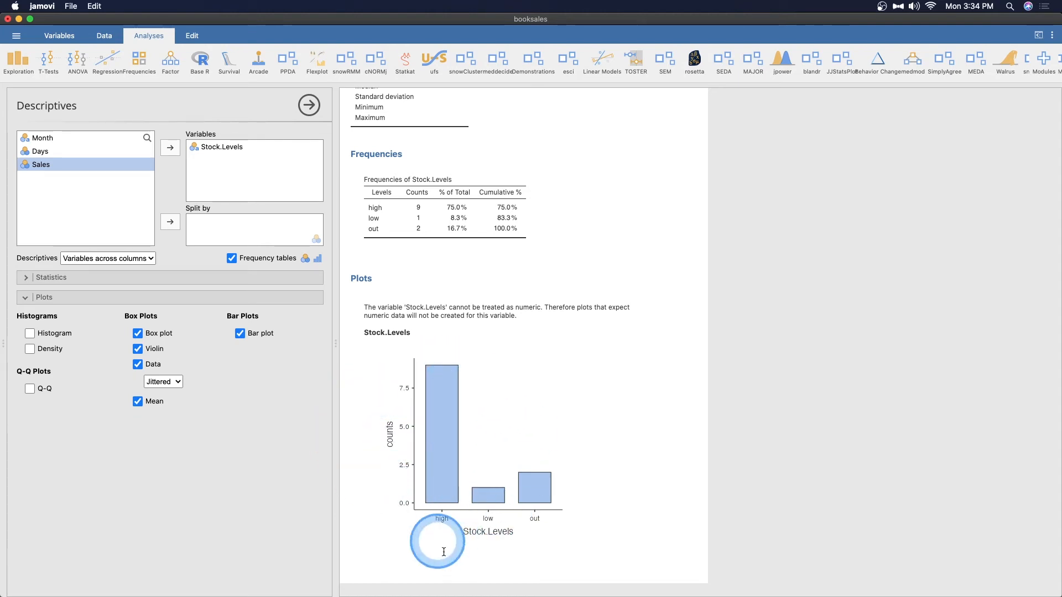
- Examine the copy, export and note options offered for the Stock.Levels bar plot and its enclosing result groups
right_click(400, 441)
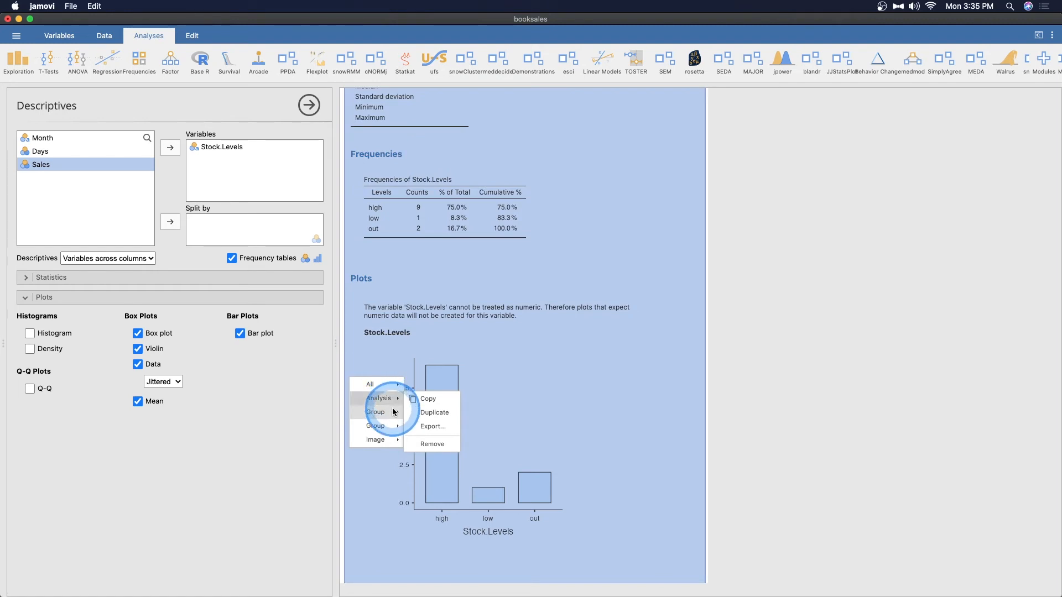
mouse_move(390, 430)
right_click(519, 367)
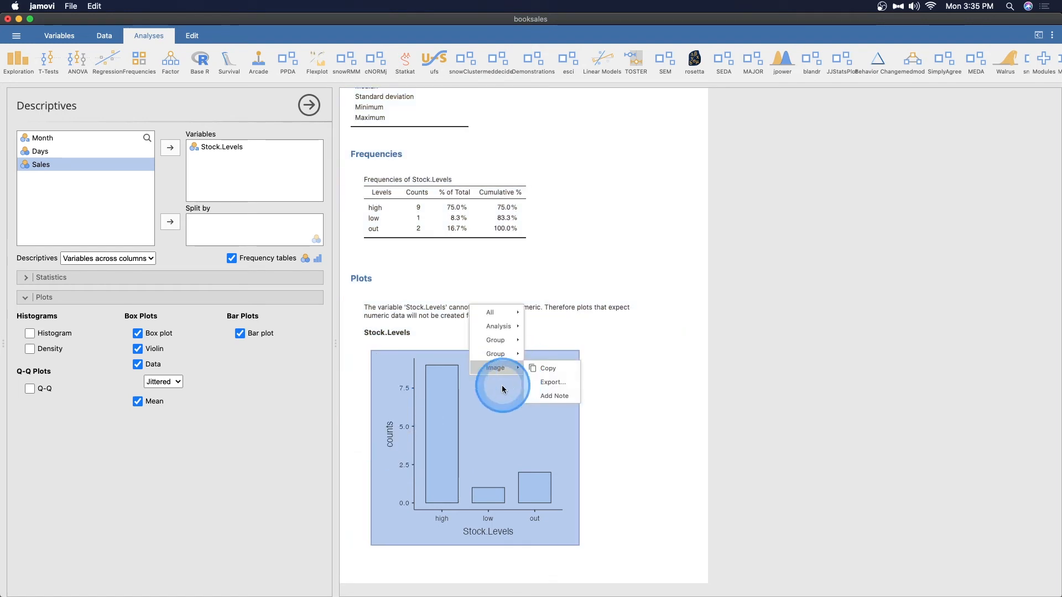
left_click(501, 384)
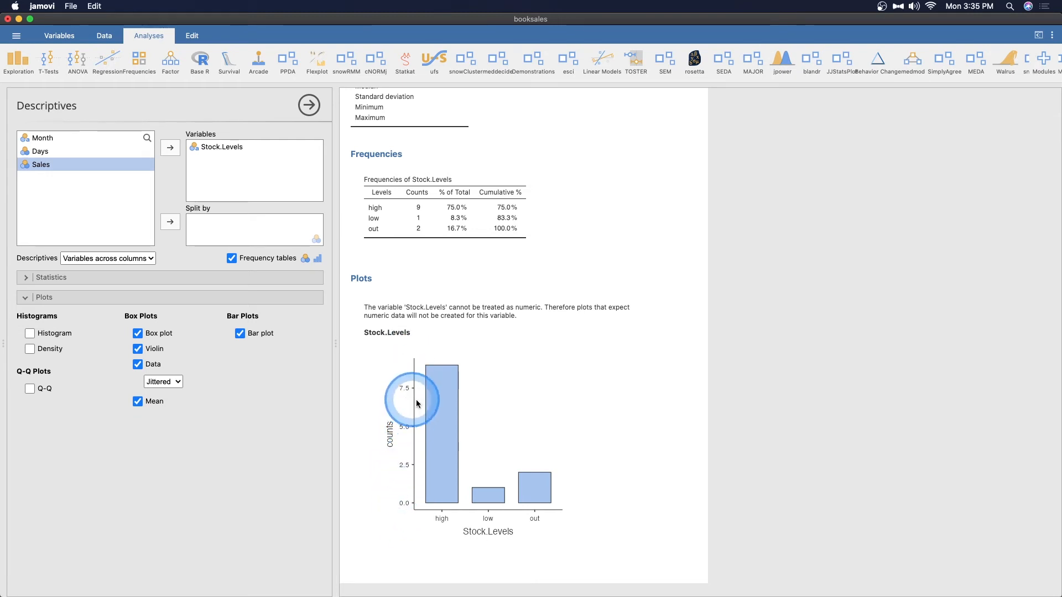
right_click(449, 420)
mouse_move(432, 425)
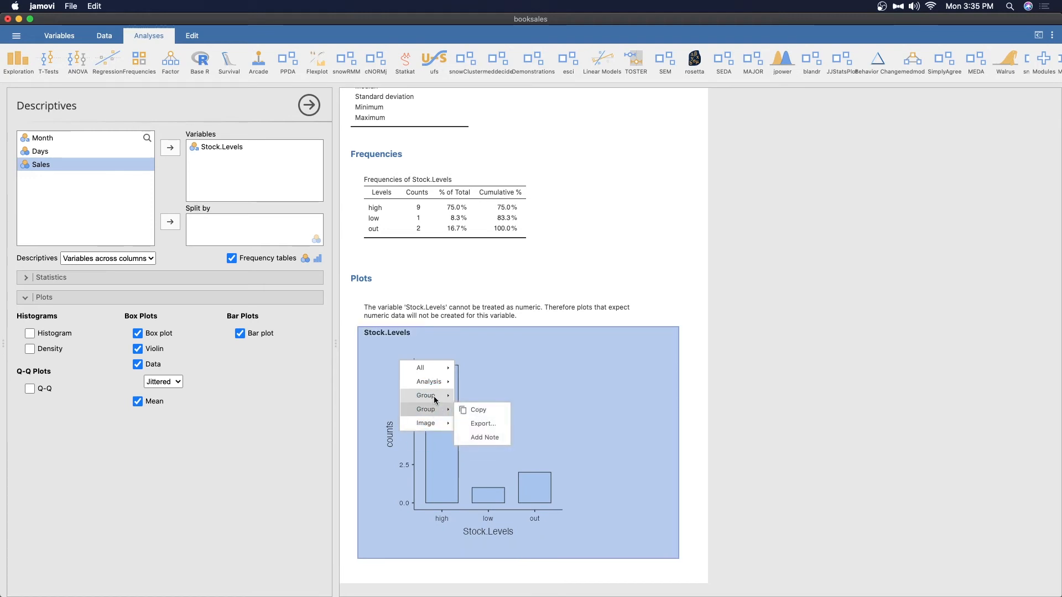
left_click(490, 388)
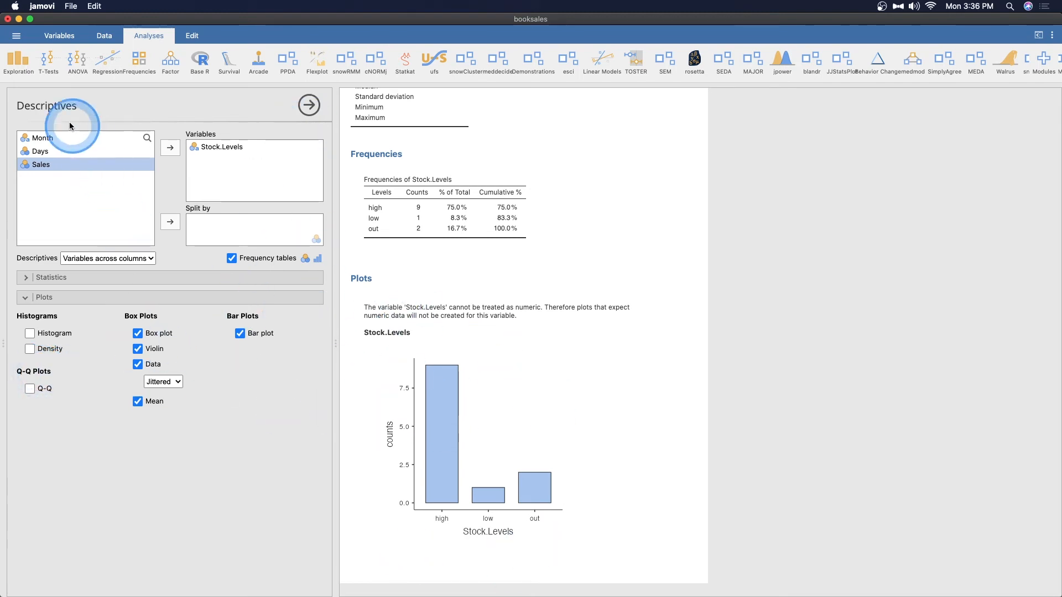
- Relabel the Stock.Levels levels in the variable's setup: high as 2, low as 1 and out as 0
left_click(105, 35)
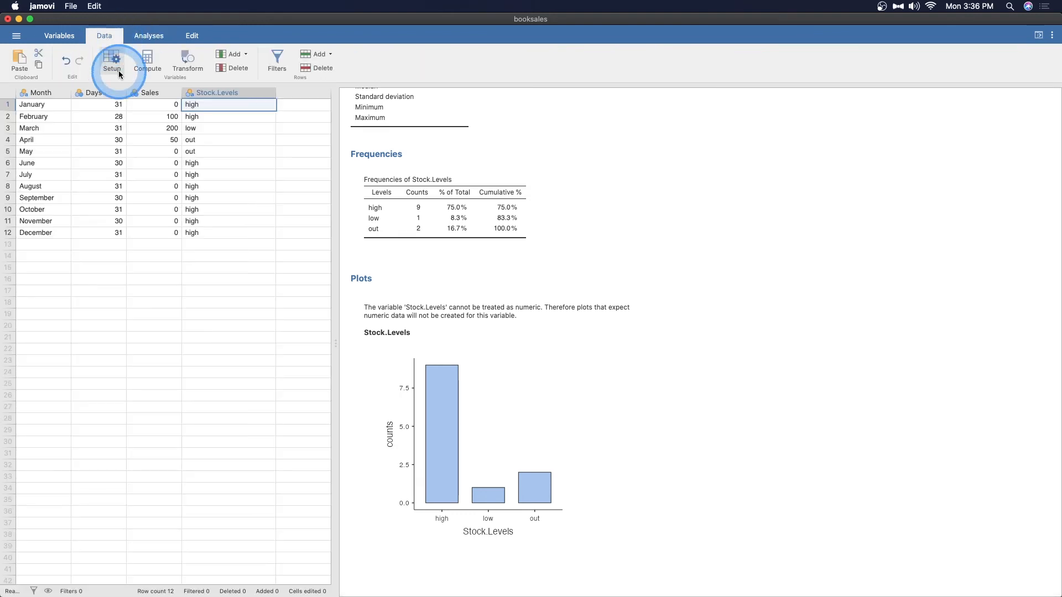
double_click(216, 90)
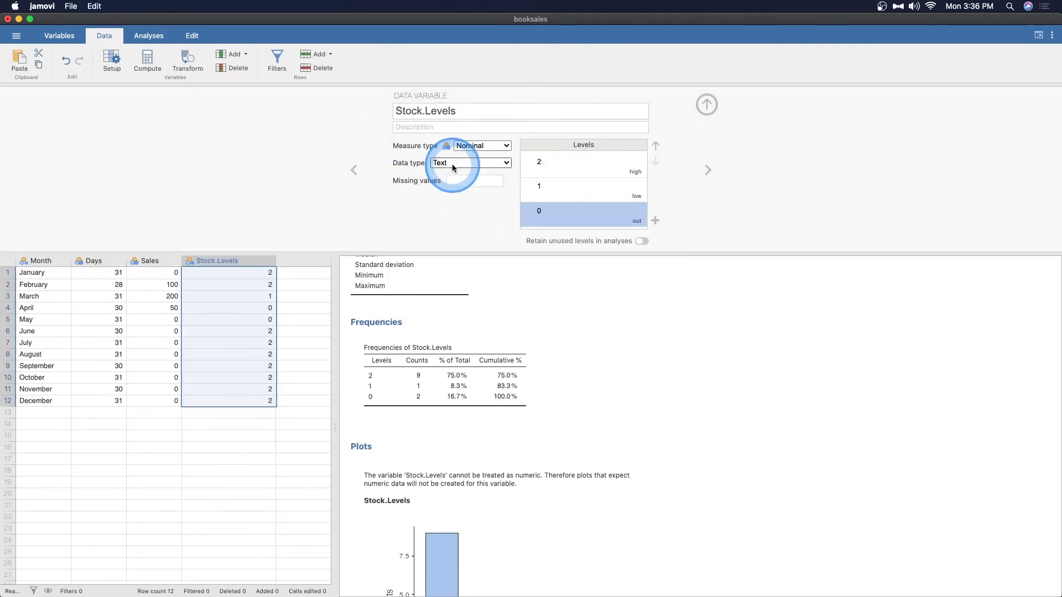
left_click(586, 161)
left_click(557, 212)
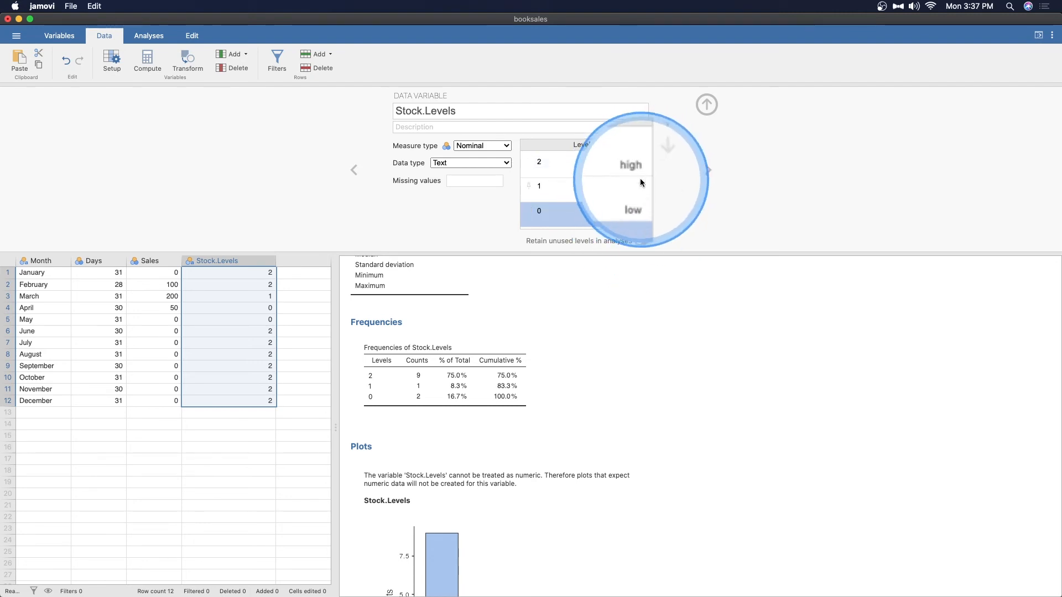
left_click(548, 161)
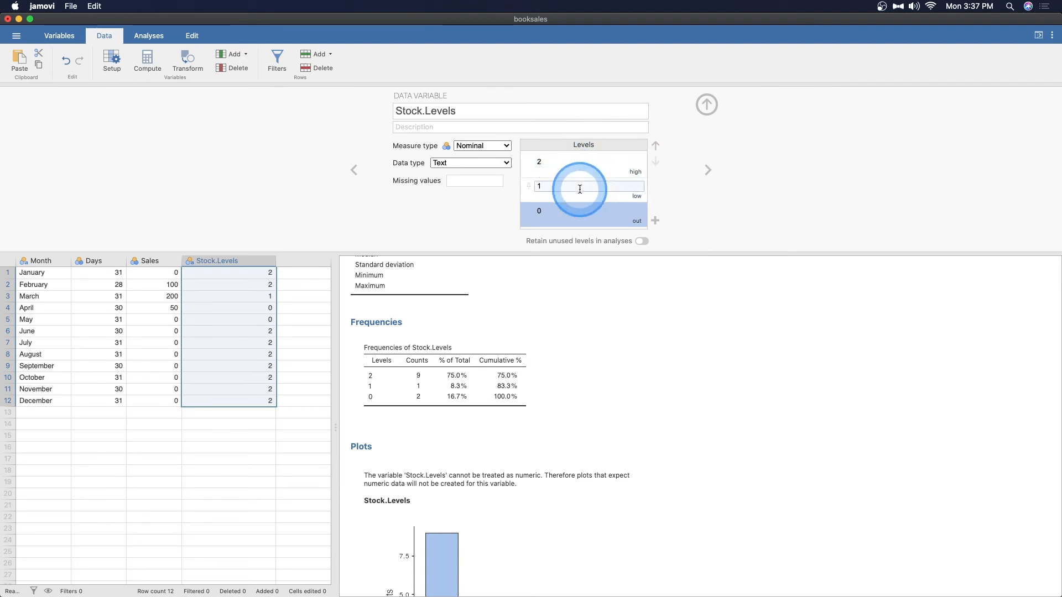
- Enable retaining unused levels in analyses for Stock.Levels and check its data type choices
left_click(614, 220)
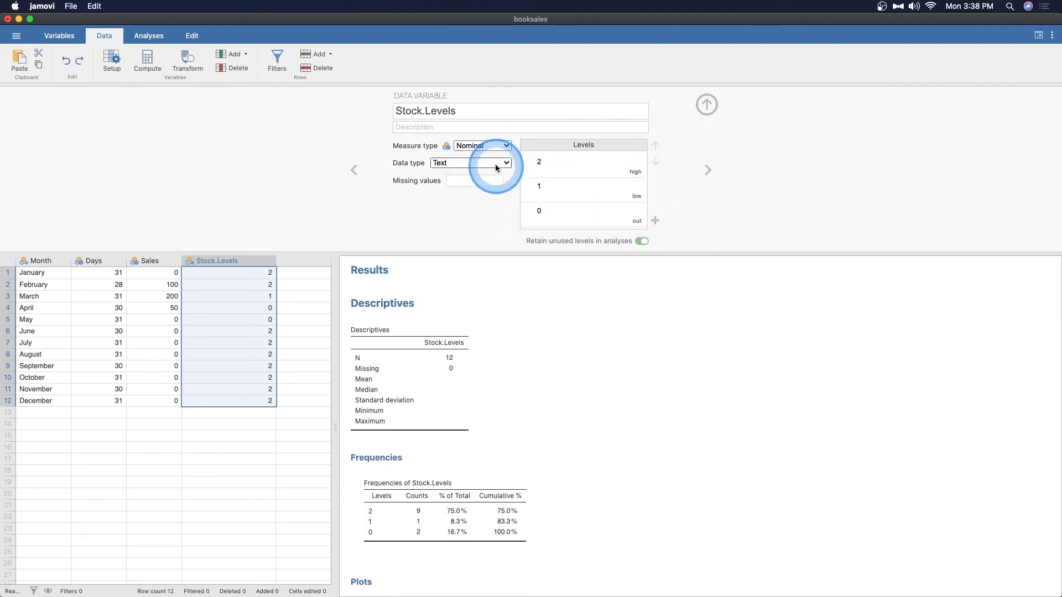
left_click(495, 164)
left_click(489, 165)
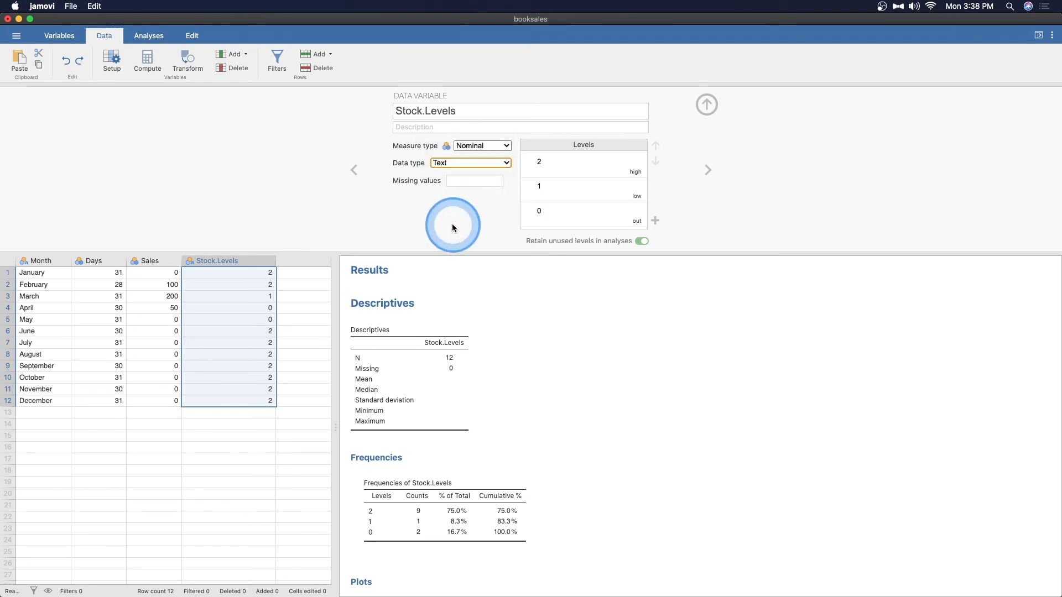
- Copy the Stock.Levels column's data and paste it into the empty column next to it
scroll(230, 273, "right", 4)
scroll(232, 273, "right", 1)
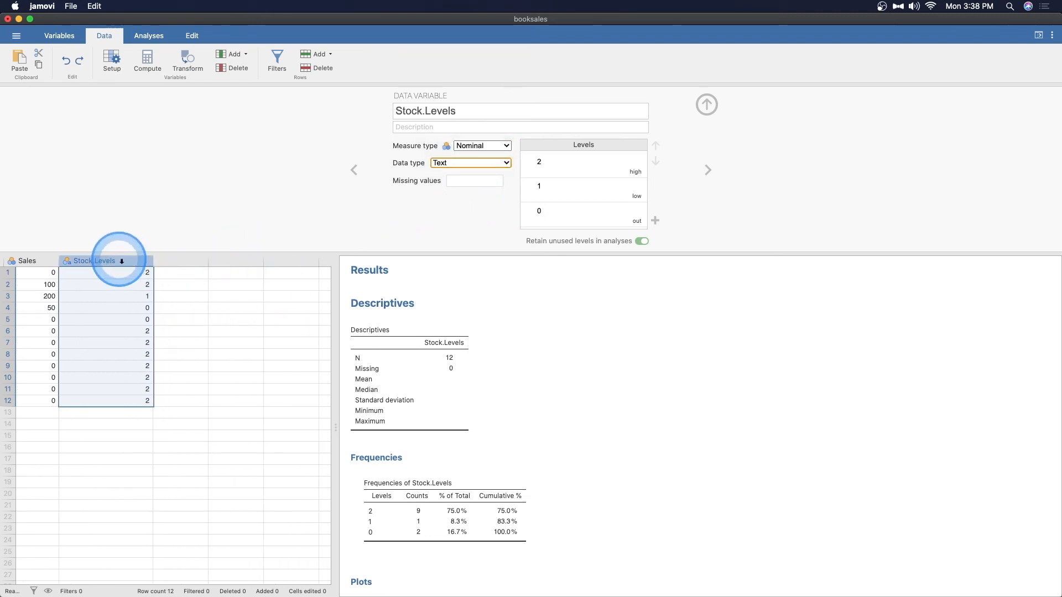
right_click(119, 260)
left_click(143, 281)
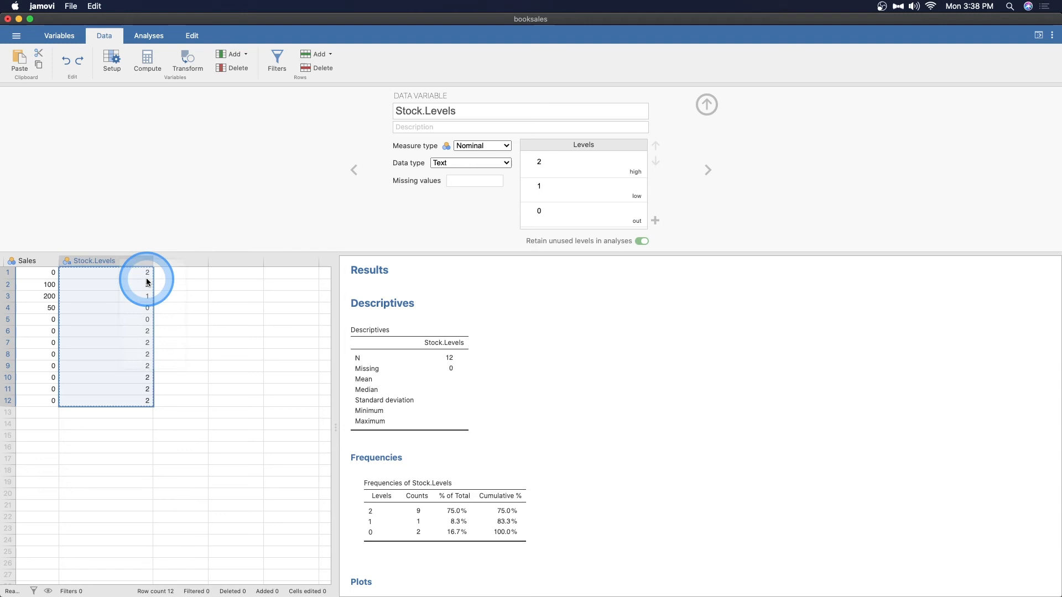
right_click(181, 260)
left_click(214, 298)
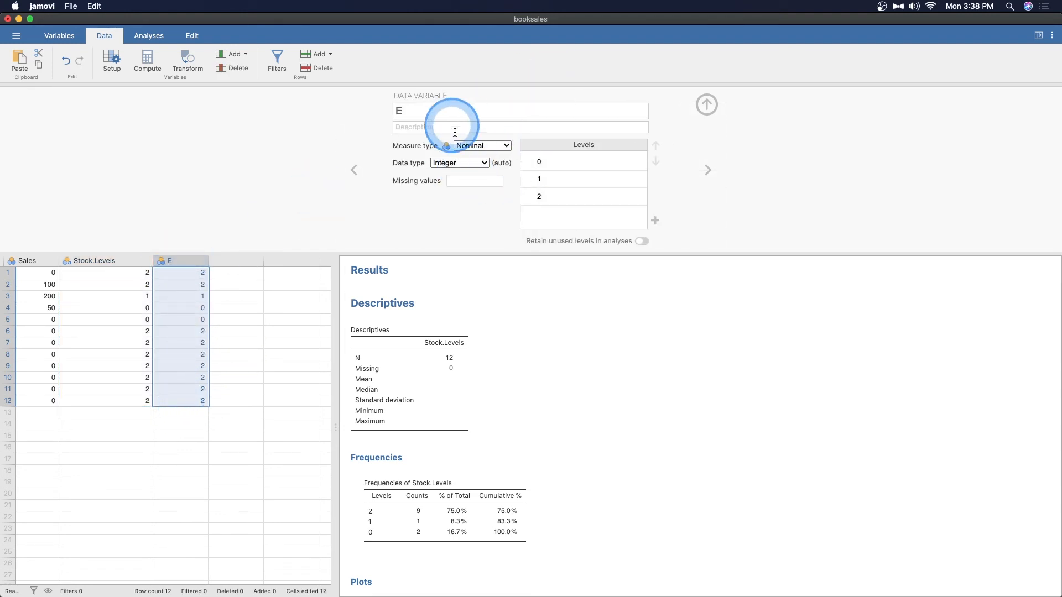
- Relabel the pasted variable's levels 0, 1 and 2 as Out, Low and High, and rename the variable Numeric Stock Levels
left_click(576, 178)
left_click(578, 197)
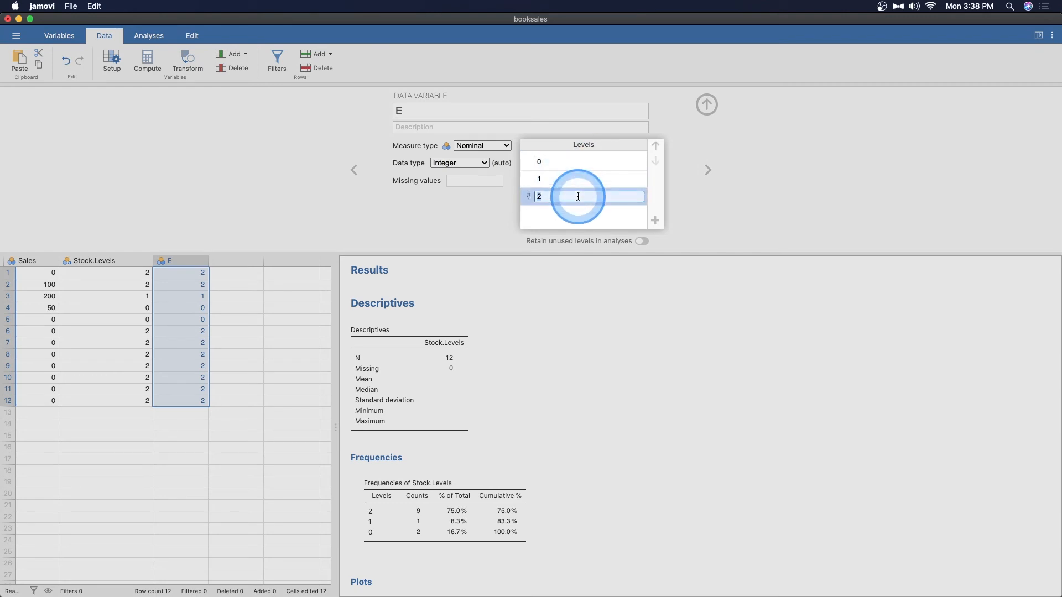
left_click(577, 162)
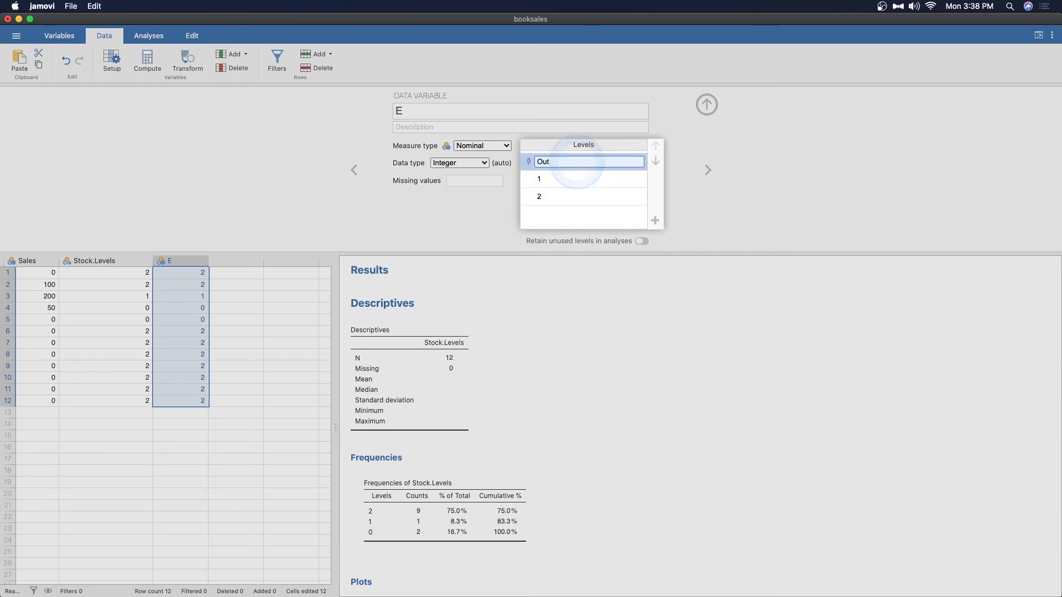
left_click(577, 182)
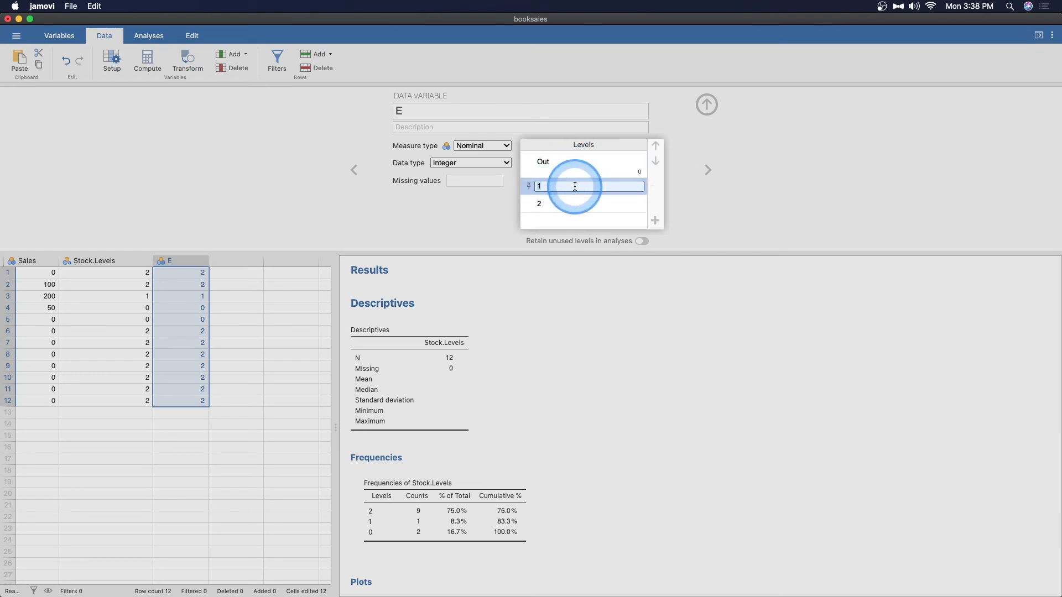
left_click(571, 205)
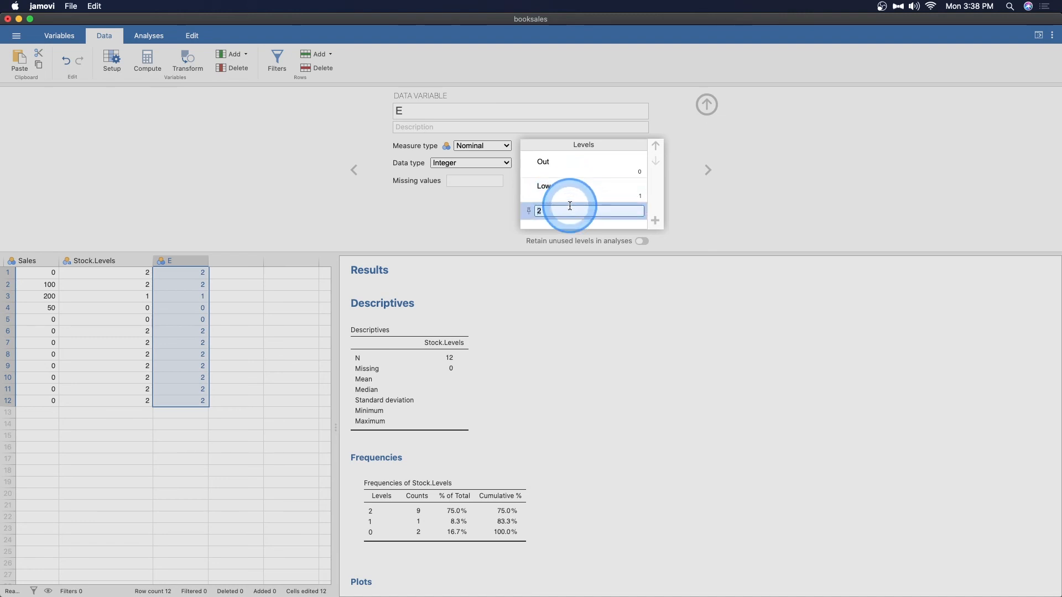
left_click(445, 221)
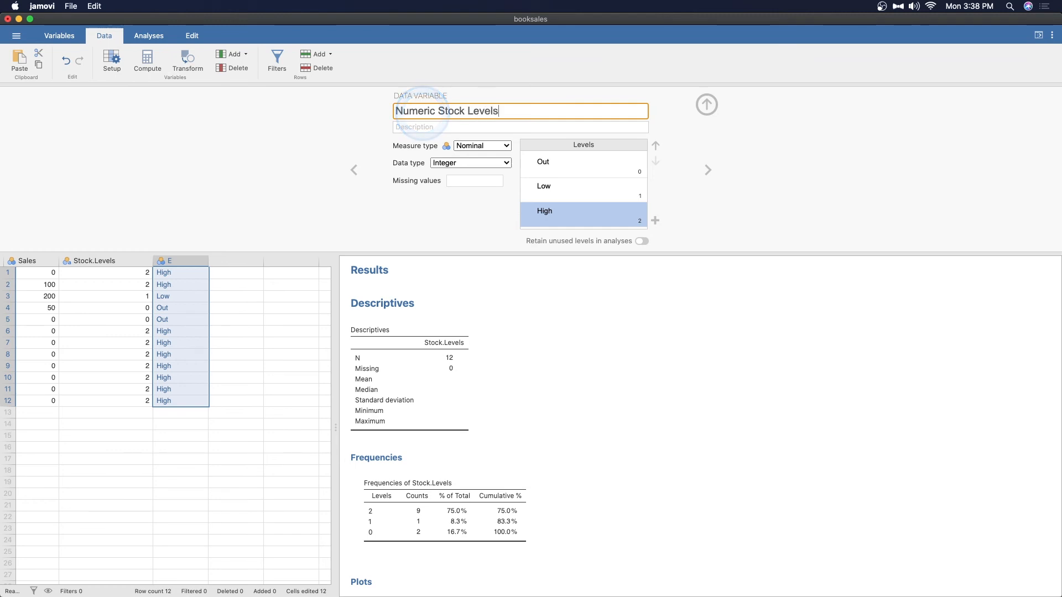
left_click(492, 181)
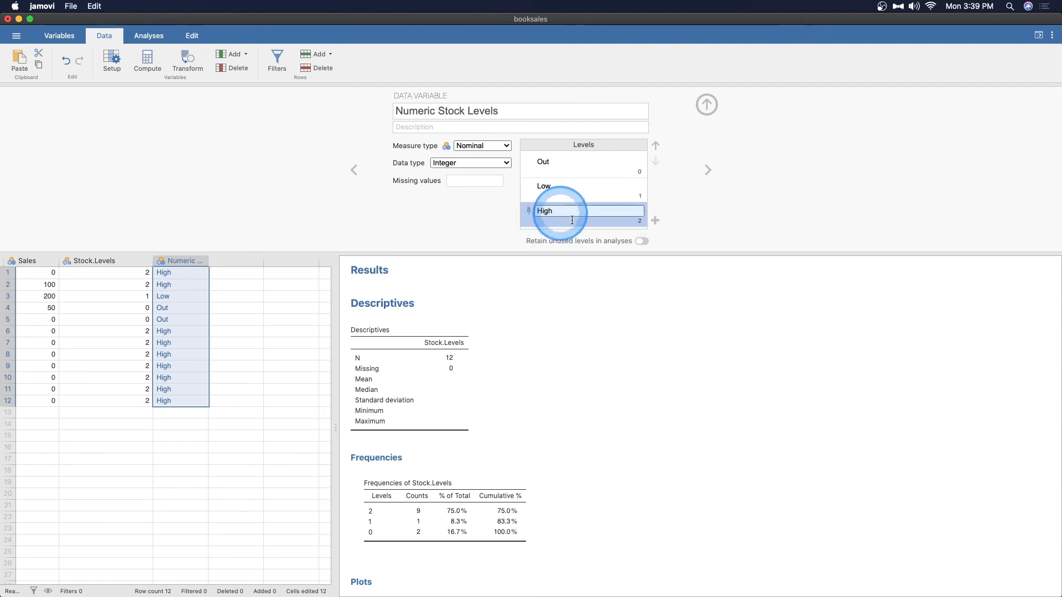
- Create a new Descriptives analysis of Numeric Stock Levels with frequency tables
scroll(586, 446, "down", 5)
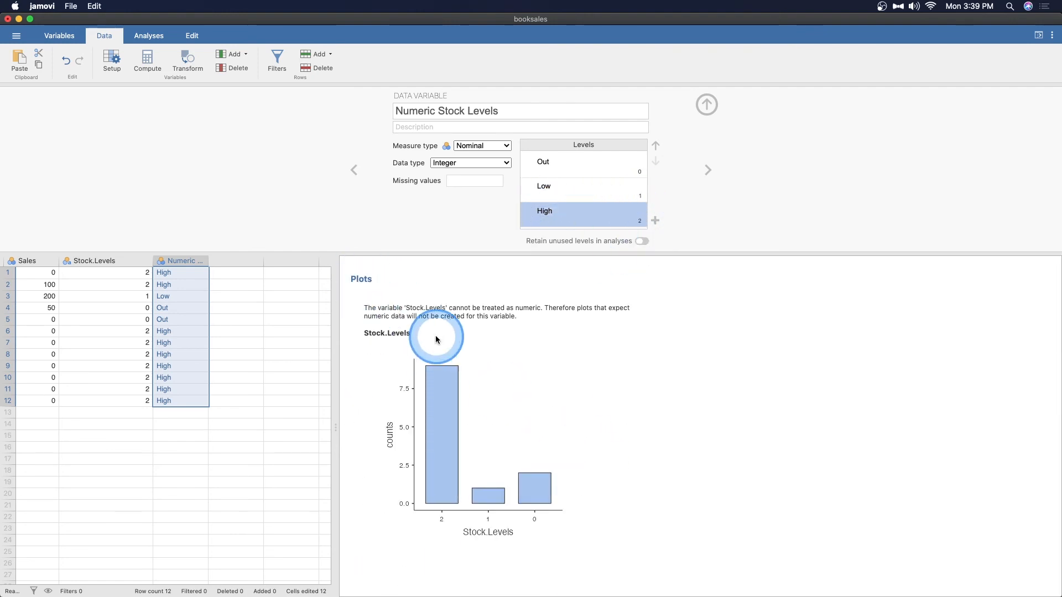
scroll(498, 332, "up", 5)
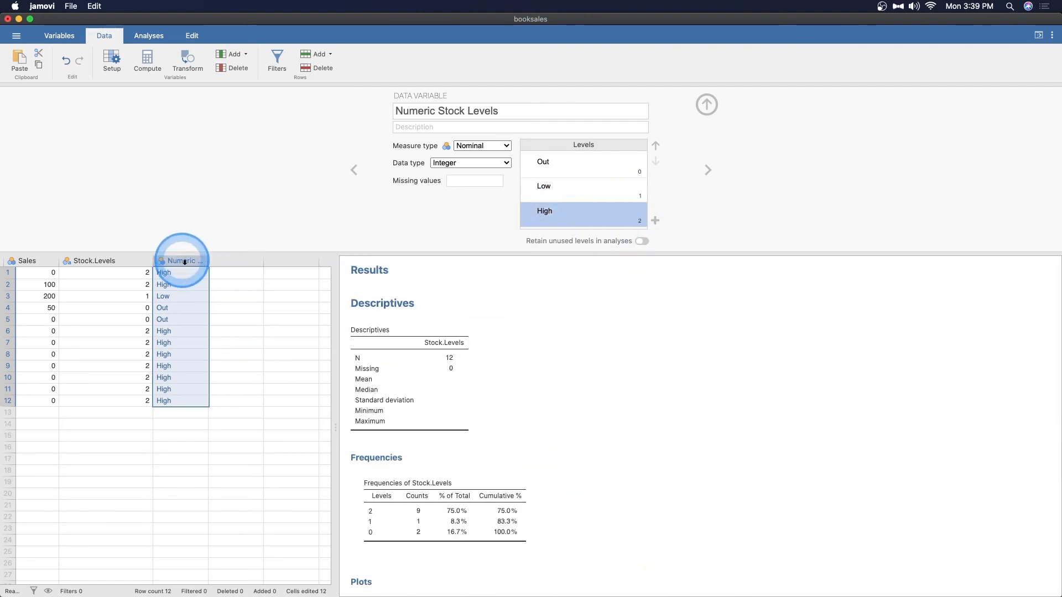
left_click(40, 83)
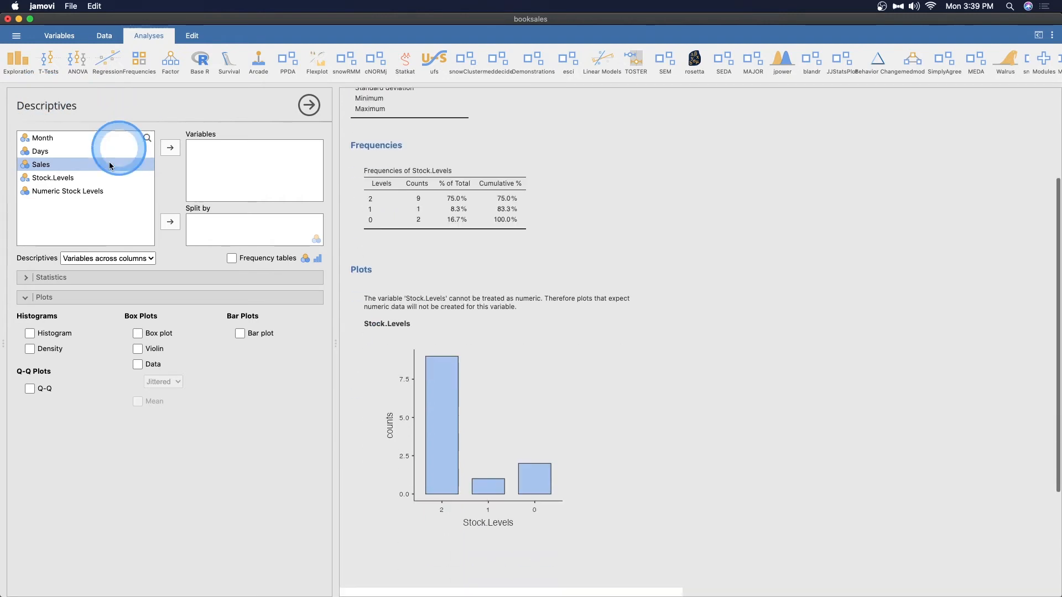
left_click(85, 192)
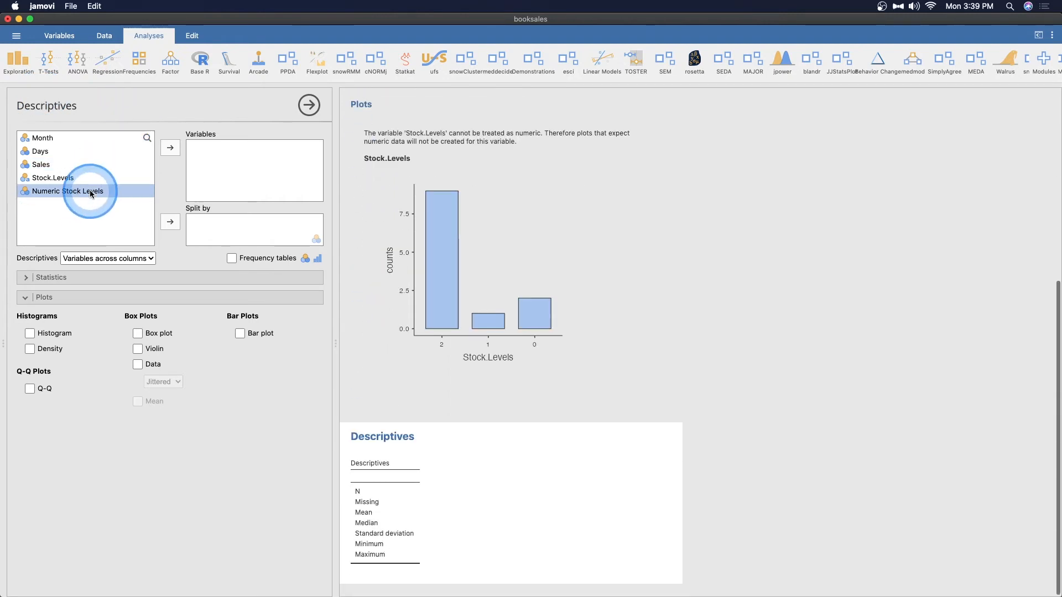
left_click(171, 148)
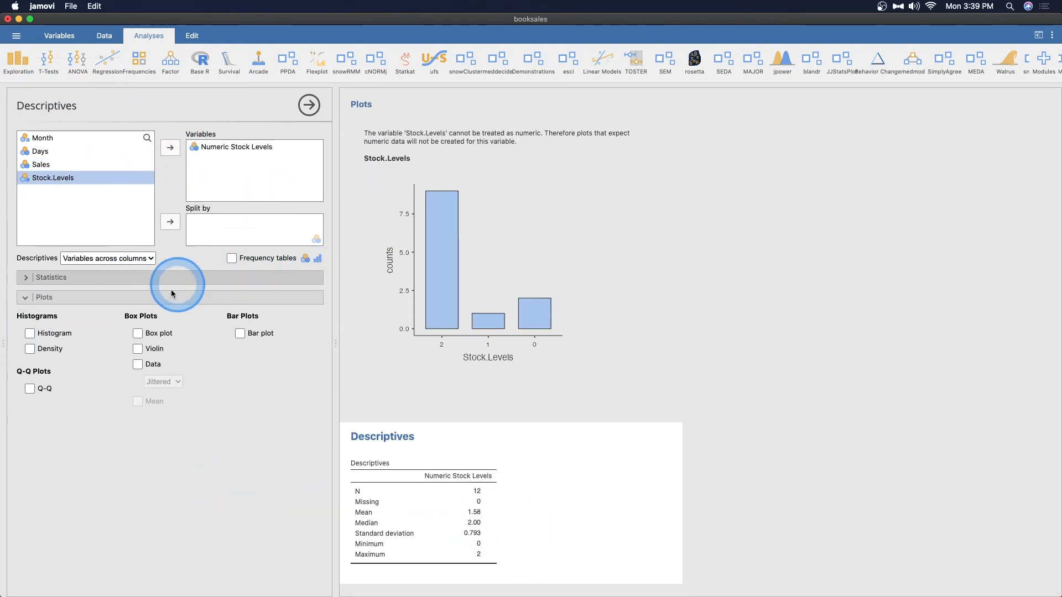
left_click(232, 260)
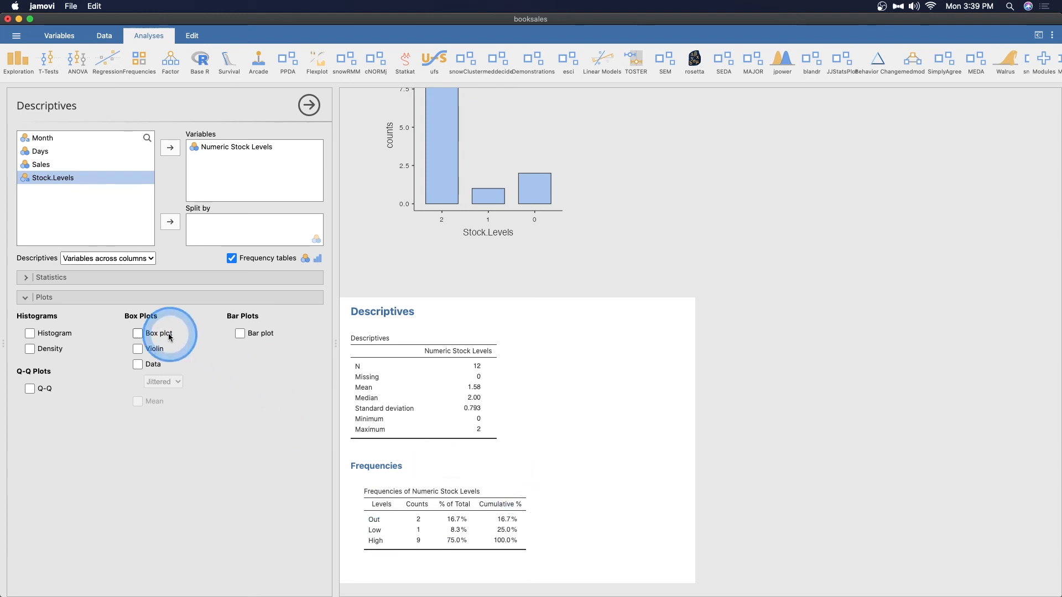
- Add a box plot with violin, jittered data and mean, plus a bar plot, to the Numeric Stock Levels analysis
left_click(144, 333)
left_click(146, 349)
left_click(146, 364)
left_click(147, 401)
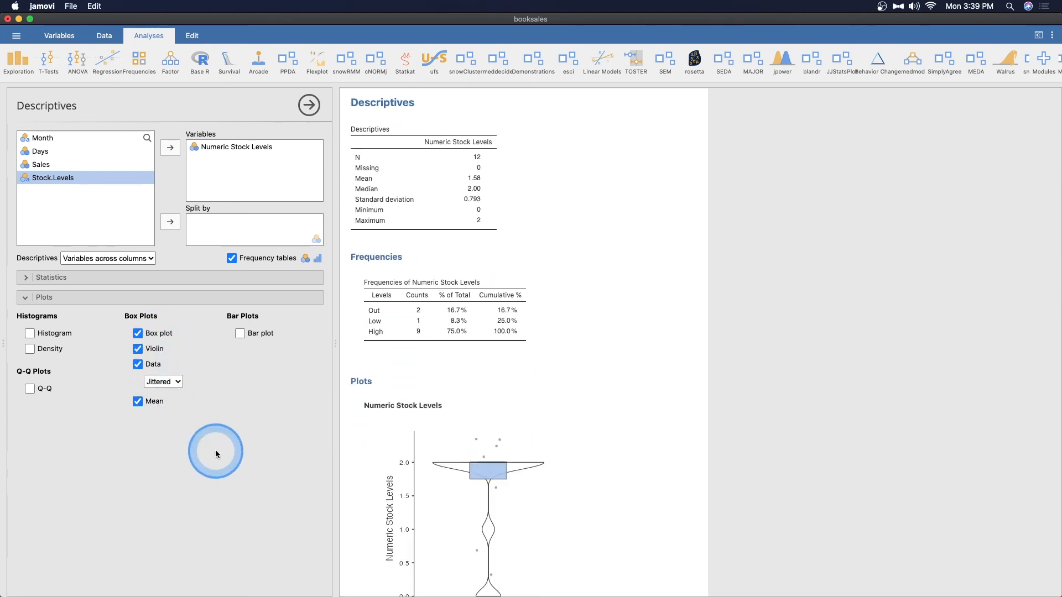
left_click(259, 332)
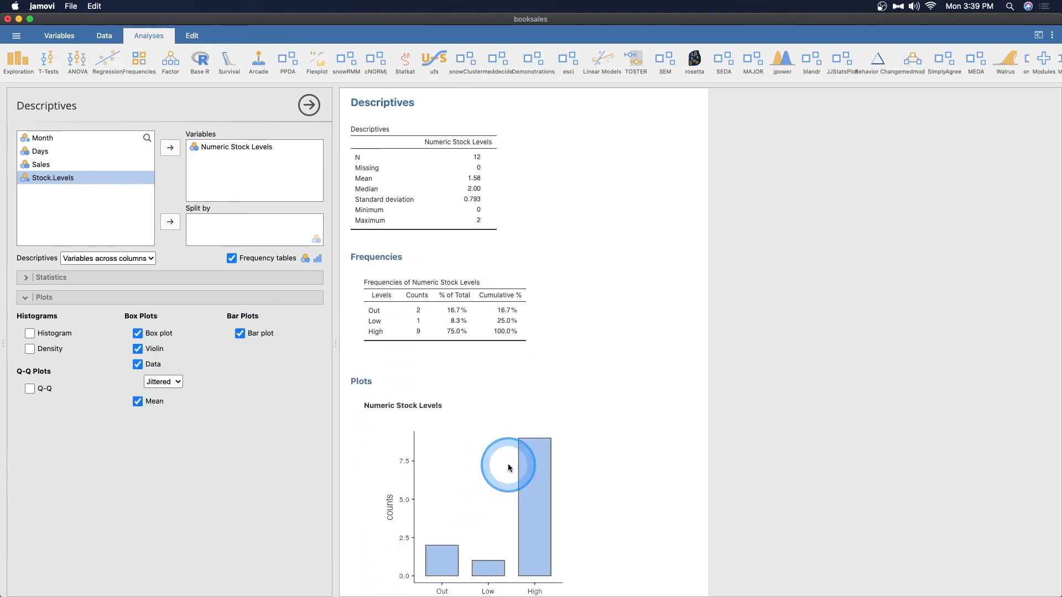
- Examine the Numeric Stock Levels plots and the copy, export and note options offered for each plot image
scroll(532, 396, "down", 3)
scroll(628, 403, "down", 3)
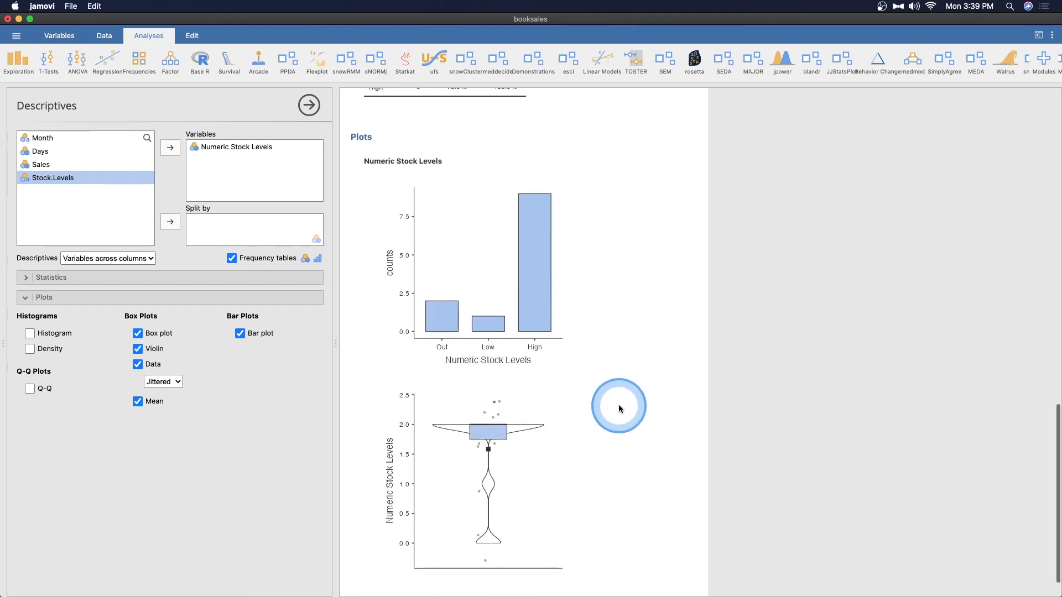
right_click(469, 246)
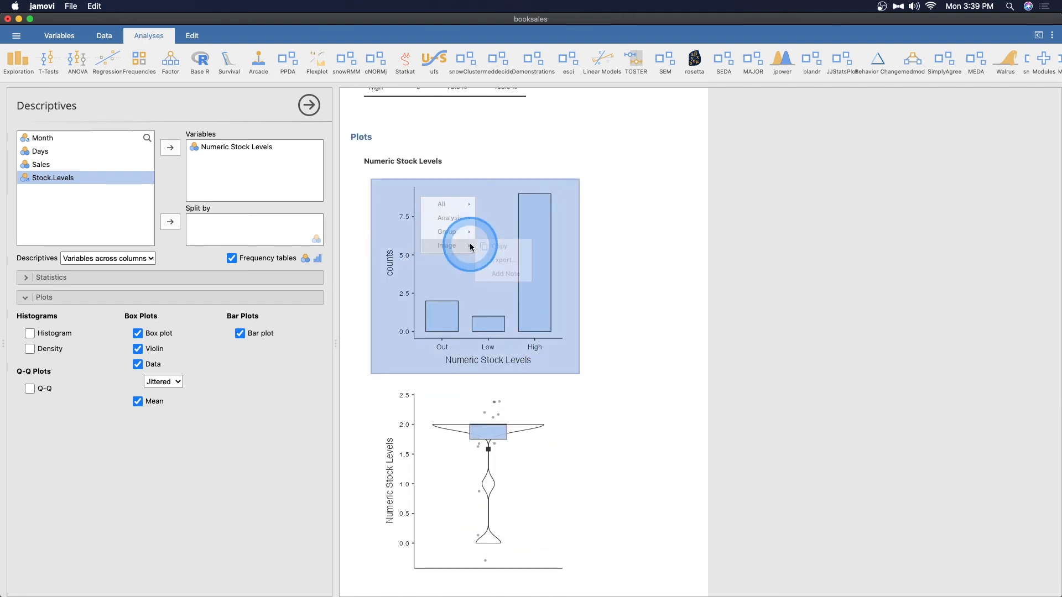
left_click(605, 332)
scroll(657, 355, "down", 1)
right_click(515, 422)
left_click(616, 356)
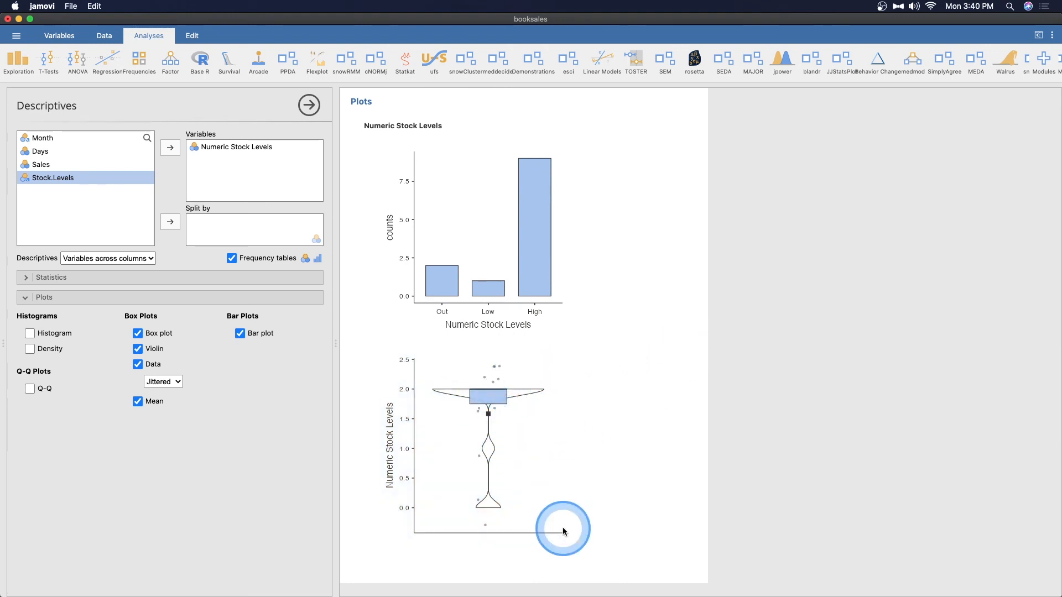
- Remove the violin, data points and mean from the Numeric Stock Levels plot, leaving only the box plot
left_click(139, 348)
left_click(138, 364)
left_click(139, 401)
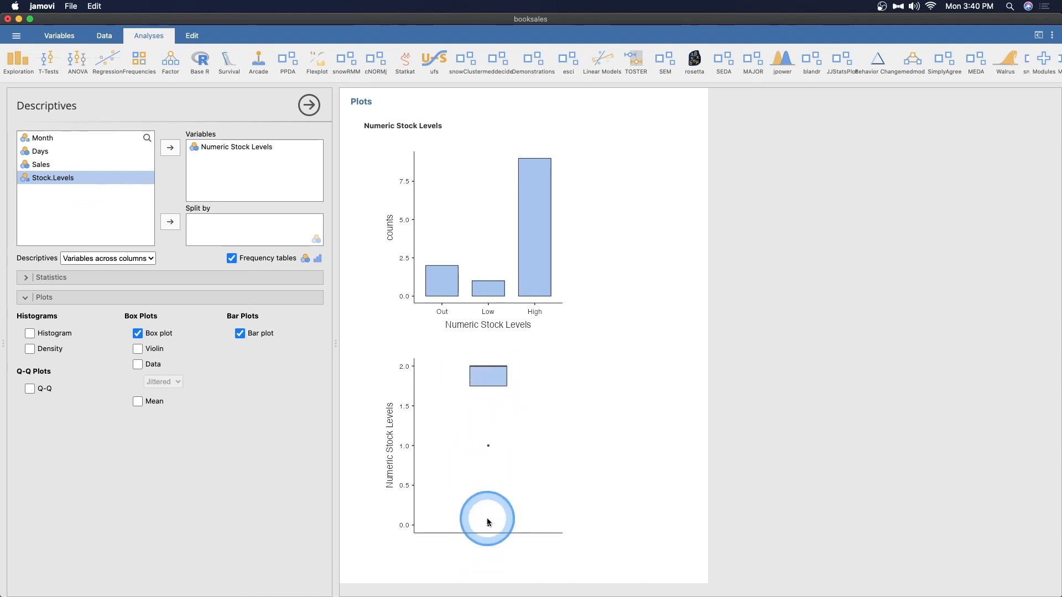
- Restore the violin, jittered data and mean on the Numeric Stock Levels box plot one at a time
left_click(154, 351)
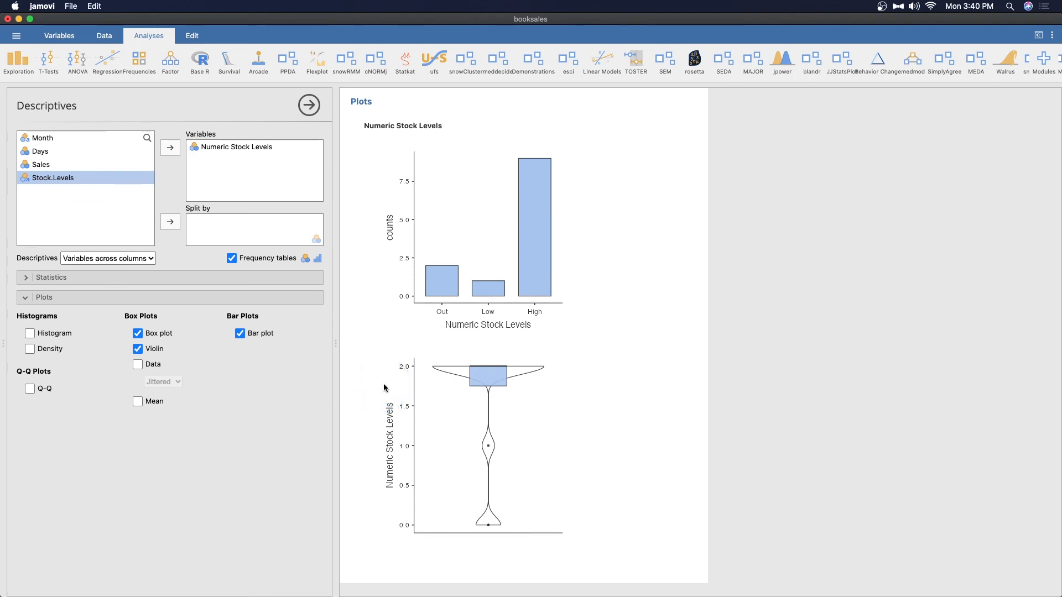
left_click(138, 365)
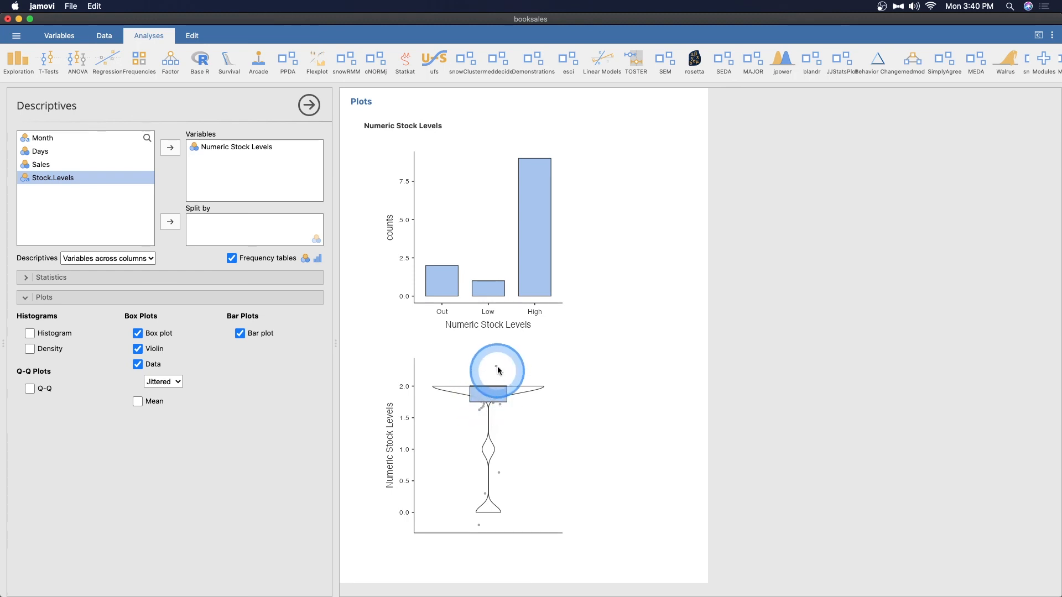
left_click(146, 403)
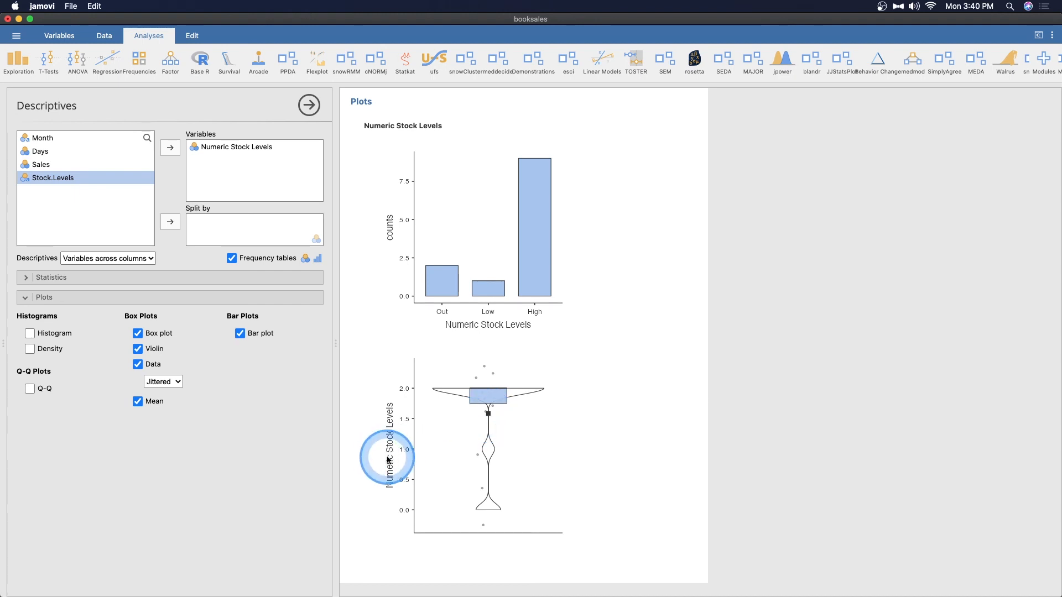
- Review the frequency table and the image options available for the Numeric Stock Levels bar plot
scroll(487, 470, "up", 3)
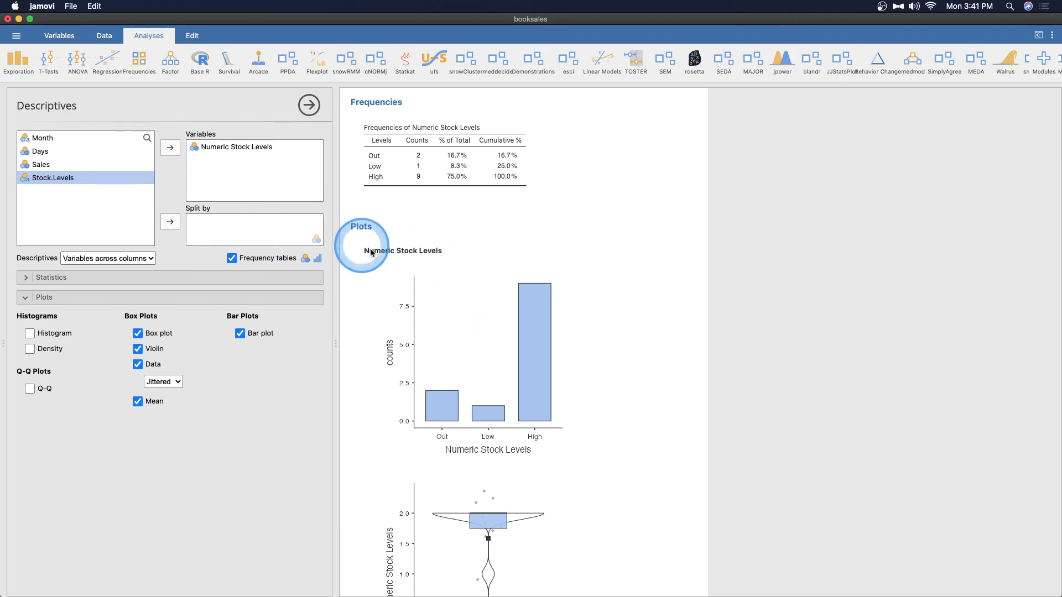
right_click(508, 287)
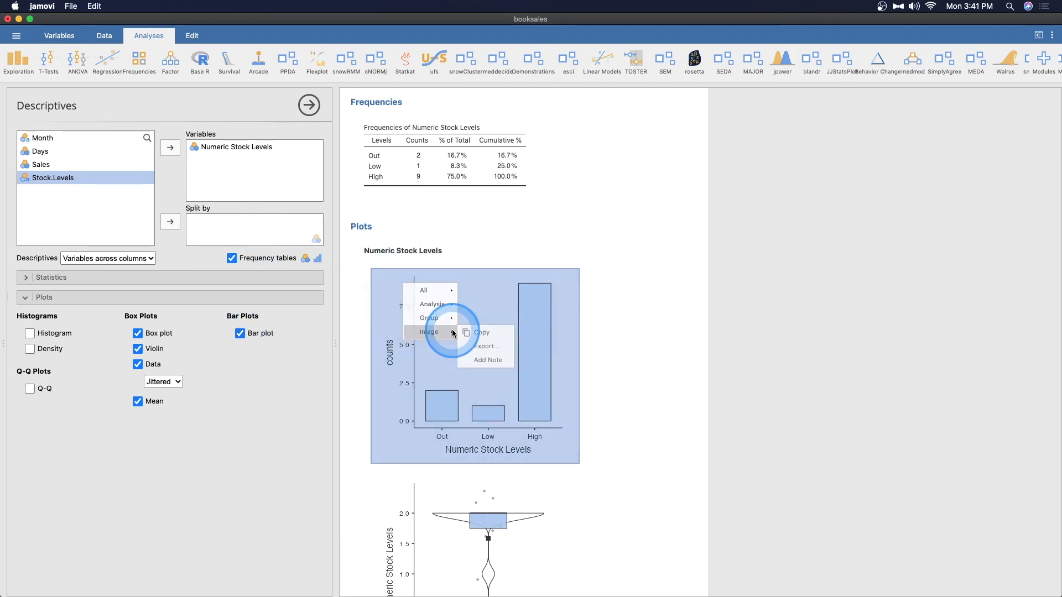
mouse_move(452, 333)
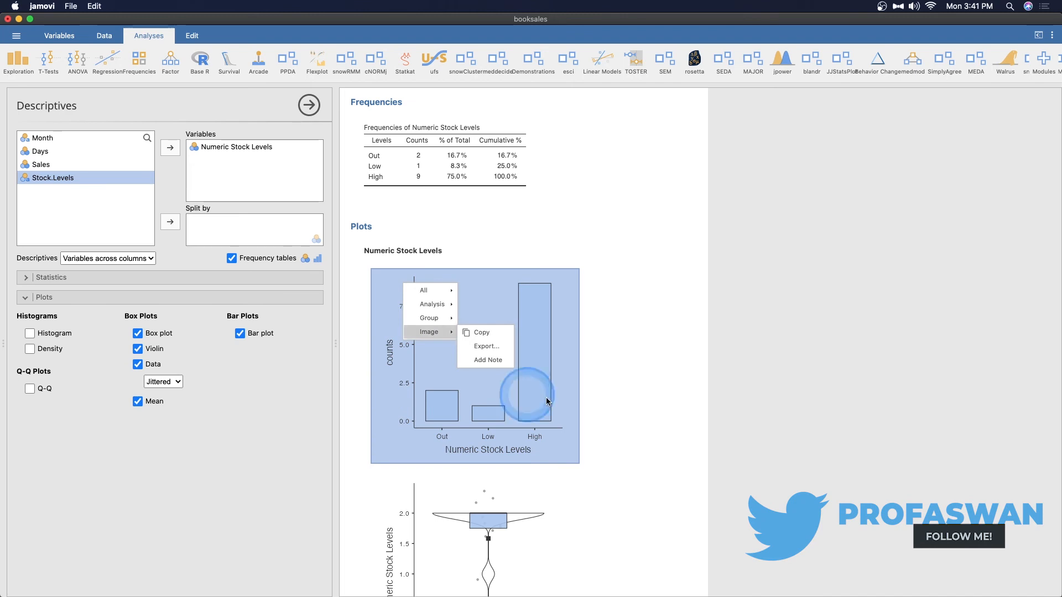
left_click(634, 382)
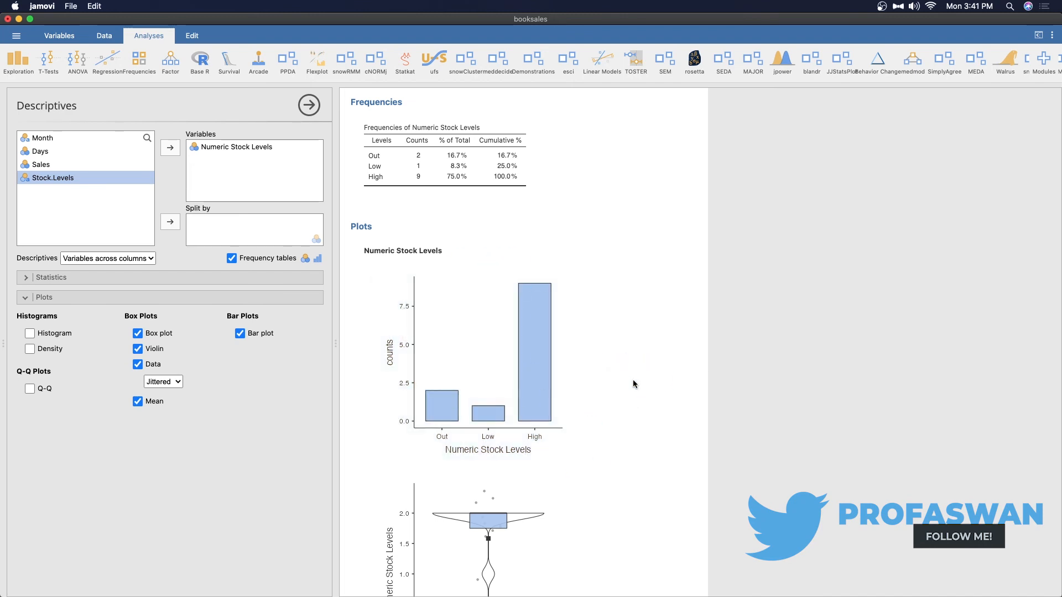